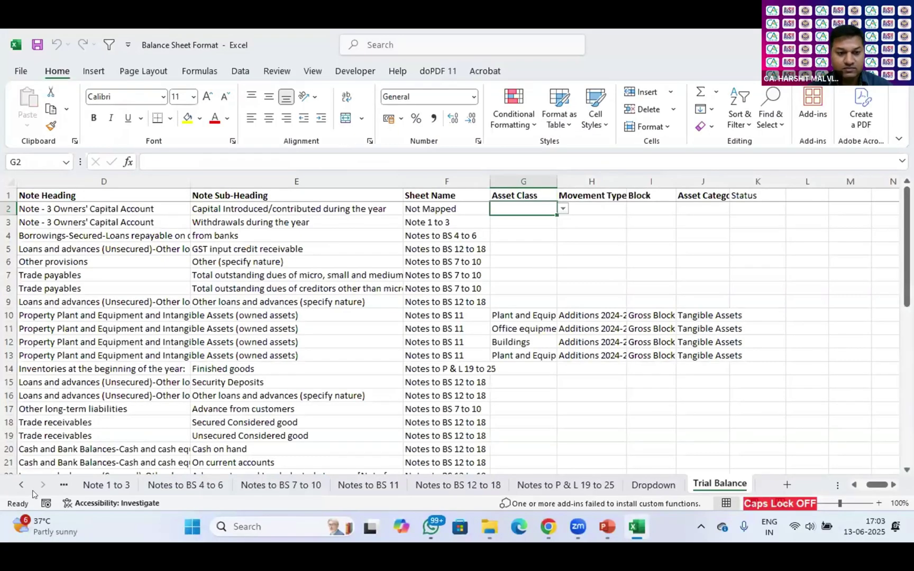
{"action": "left_click", "coordinate": [23, 486], "text": "ctrl"}
{"action": "left_click", "coordinate": [113, 484]}
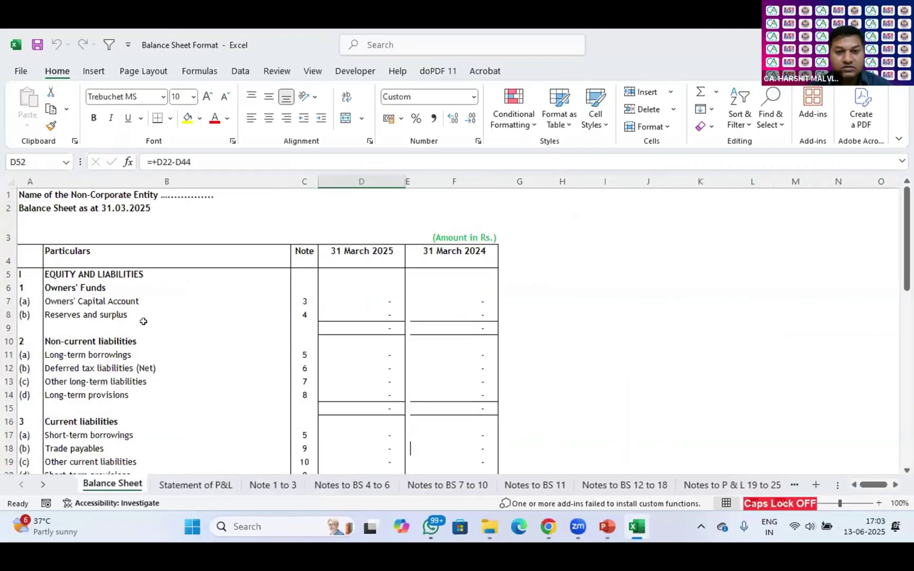
{"action": "scroll", "coordinate": [143, 322], "scroll_direction": "down", "scroll_amount": 1}
{"action": "scroll", "coordinate": [144, 322], "scroll_direction": "down", "scroll_amount": 3}
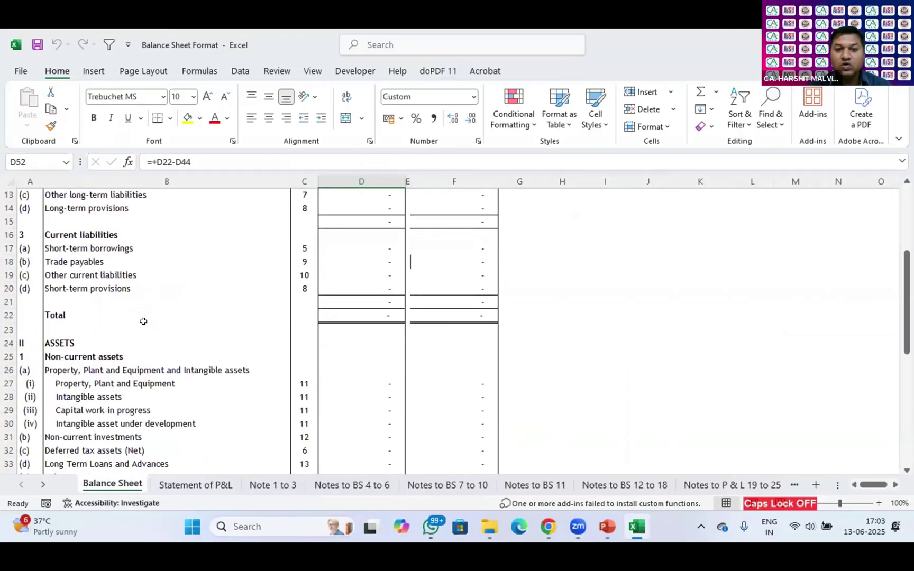
{"action": "scroll", "coordinate": [143, 322], "scroll_direction": "down", "scroll_amount": 7}
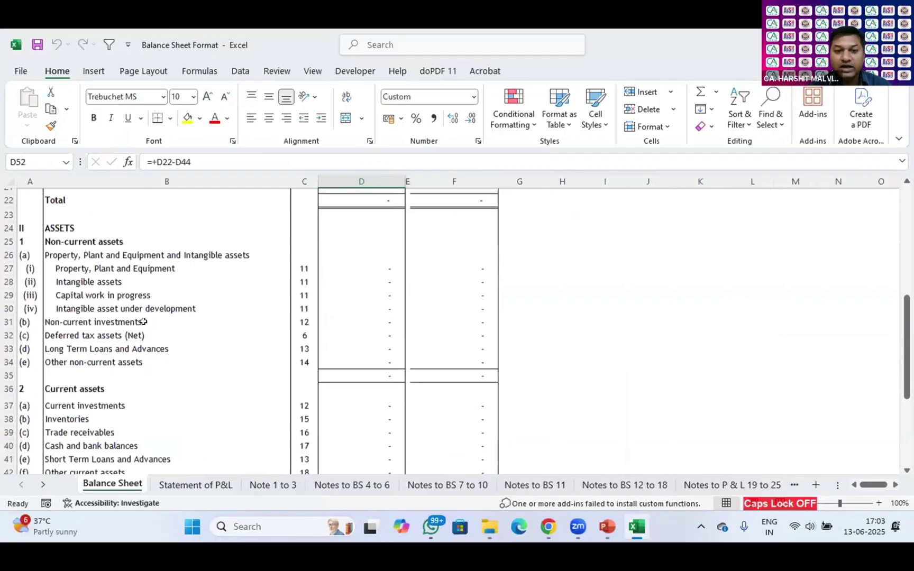
{"action": "left_click", "coordinate": [178, 485]}
{"action": "scroll", "coordinate": [275, 396], "scroll_direction": "up", "scroll_amount": 6}
{"action": "scroll", "coordinate": [275, 396], "scroll_direction": "up", "scroll_amount": 3}
{"action": "left_click", "coordinate": [280, 486]}
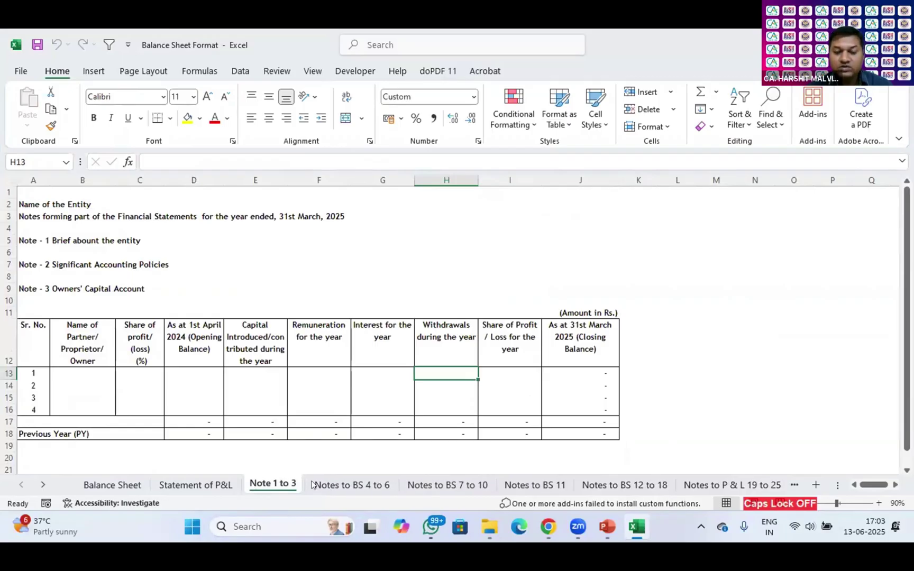
{"action": "left_click", "coordinate": [352, 485]}
{"action": "left_click", "coordinate": [447, 486]}
{"action": "left_click", "coordinate": [535, 486]}
{"action": "left_click", "coordinate": [624, 485]}
{"action": "left_click", "coordinate": [707, 488]}
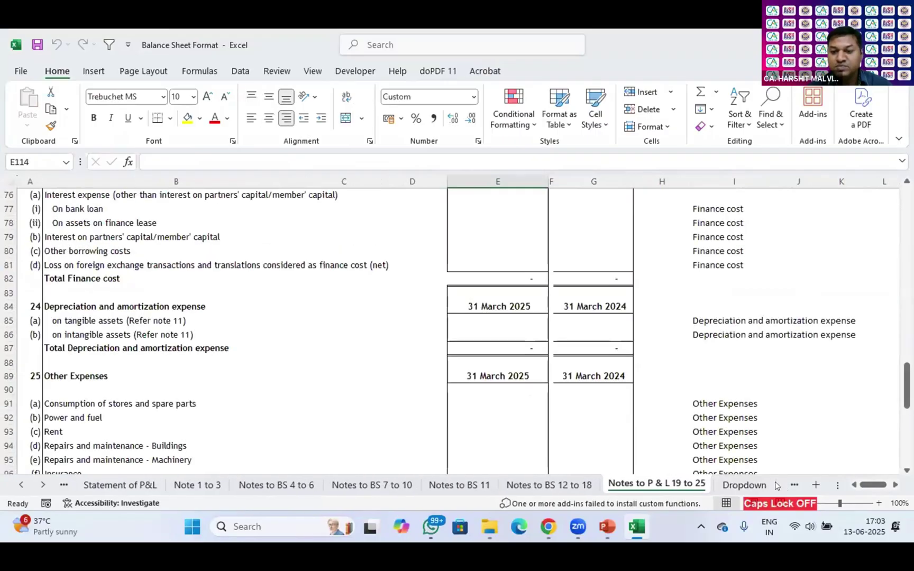
{"action": "left_click", "coordinate": [744, 484]}
{"action": "left_click", "coordinate": [775, 485]}
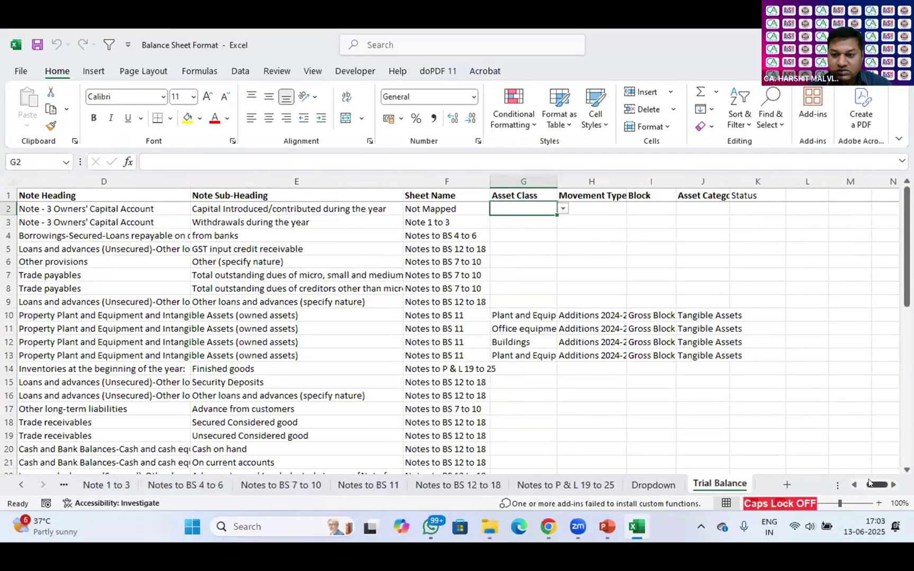
{"action": "scroll", "coordinate": [288, 326], "scroll_direction": "left", "scroll_amount": 3}
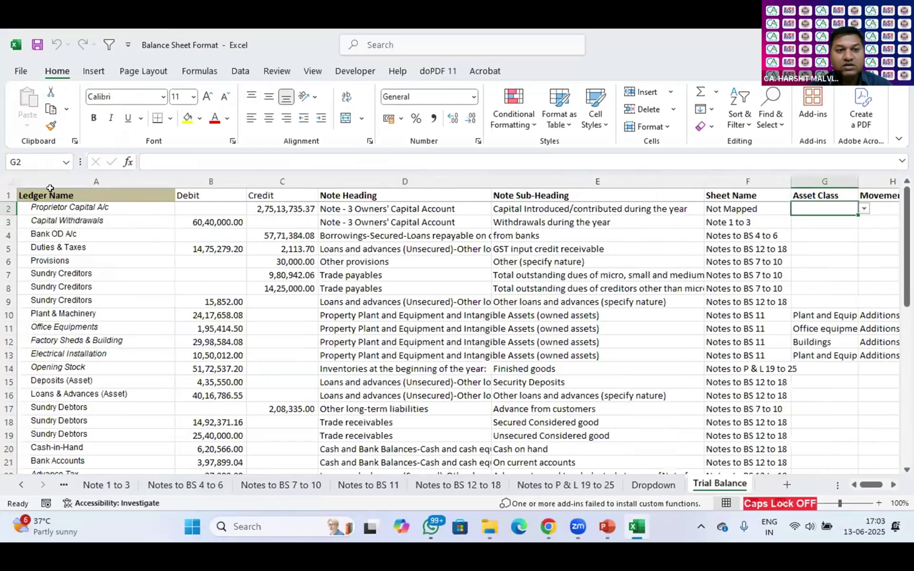
{"action": "left_click", "coordinate": [50, 195]}
{"action": "left_click", "coordinate": [231, 193]}
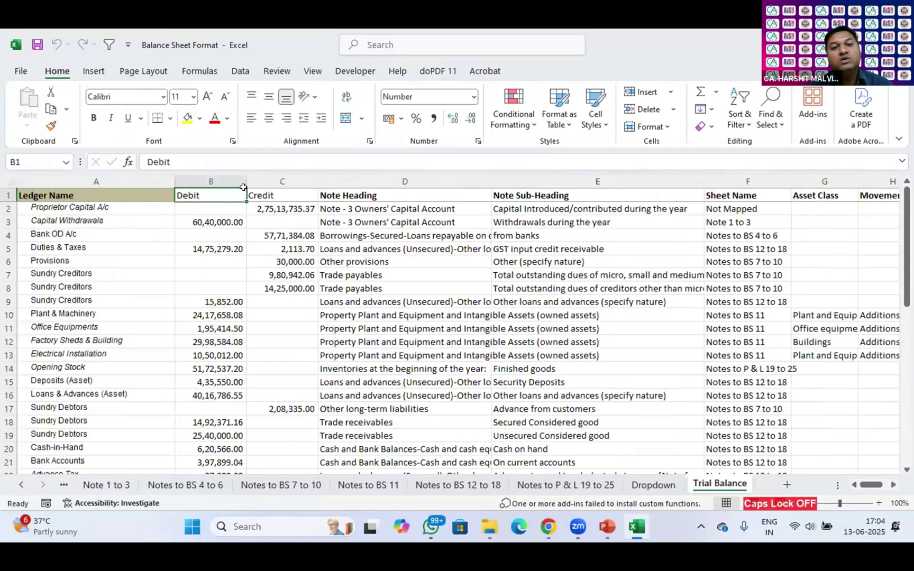
{"action": "left_click", "coordinate": [273, 194]}
{"action": "left_click", "coordinate": [177, 195]}
{"action": "left_click", "coordinate": [149, 194]}
{"action": "left_click", "coordinate": [235, 194]}
{"action": "left_click", "coordinate": [262, 195]}
{"action": "left_click", "coordinate": [232, 195]}
{"action": "left_click", "coordinate": [114, 193]}
{"action": "left_click", "coordinate": [221, 196]}
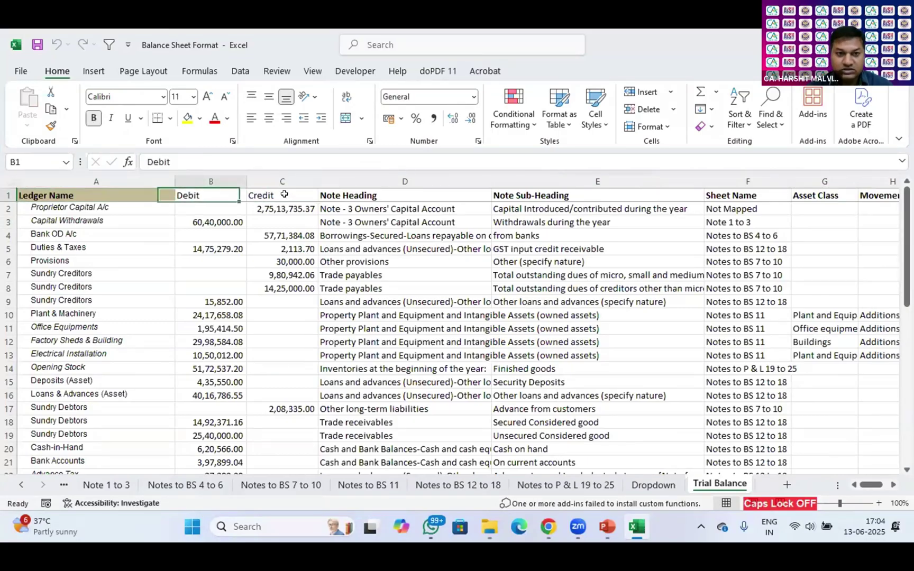
{"action": "left_click", "coordinate": [286, 194]}
{"action": "left_click", "coordinate": [198, 194]}
{"action": "left_click", "coordinate": [136, 192]}
{"action": "left_click", "coordinate": [227, 195]}
{"action": "left_click", "coordinate": [259, 194]}
{"action": "left_click", "coordinate": [217, 195]}
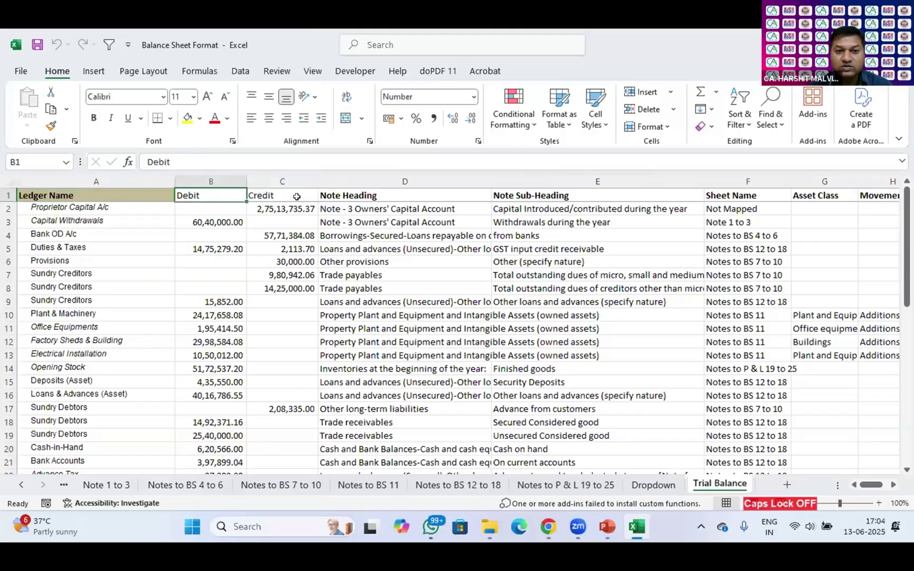
{"action": "key", "text": "Left"}
{"action": "key", "text": "Right"}
{"action": "key", "text": "Right"}
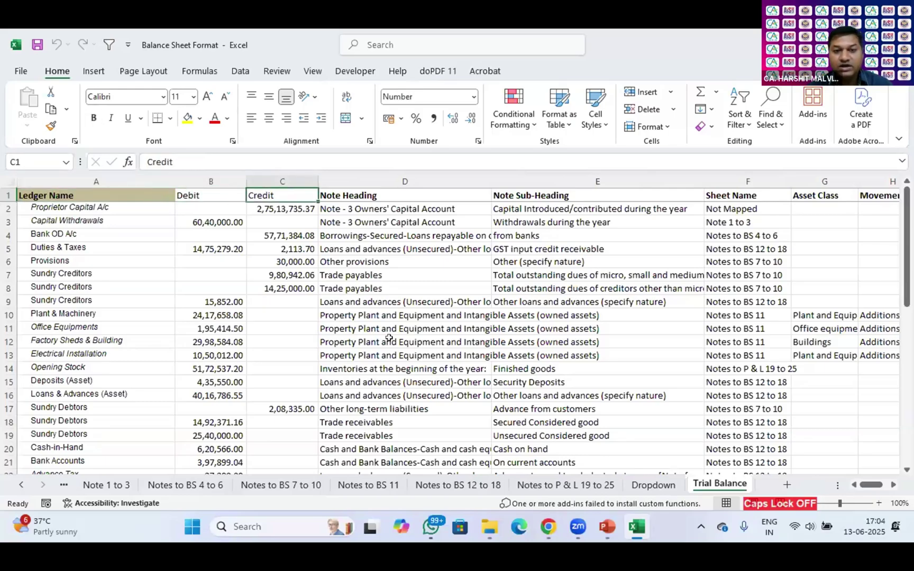
{"action": "left_click", "coordinate": [209, 209]}
{"action": "left_click", "coordinate": [271, 206]}
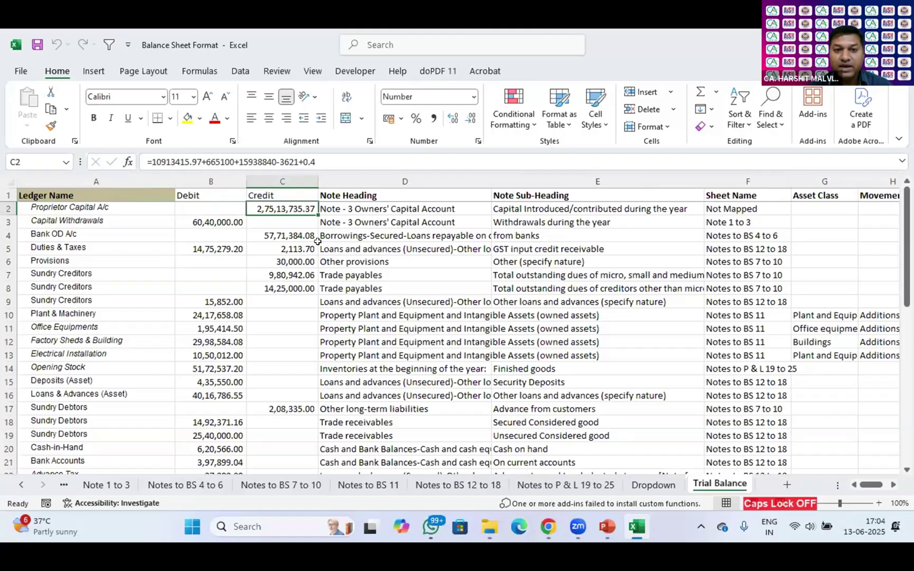
{"action": "left_click", "coordinate": [402, 195]}
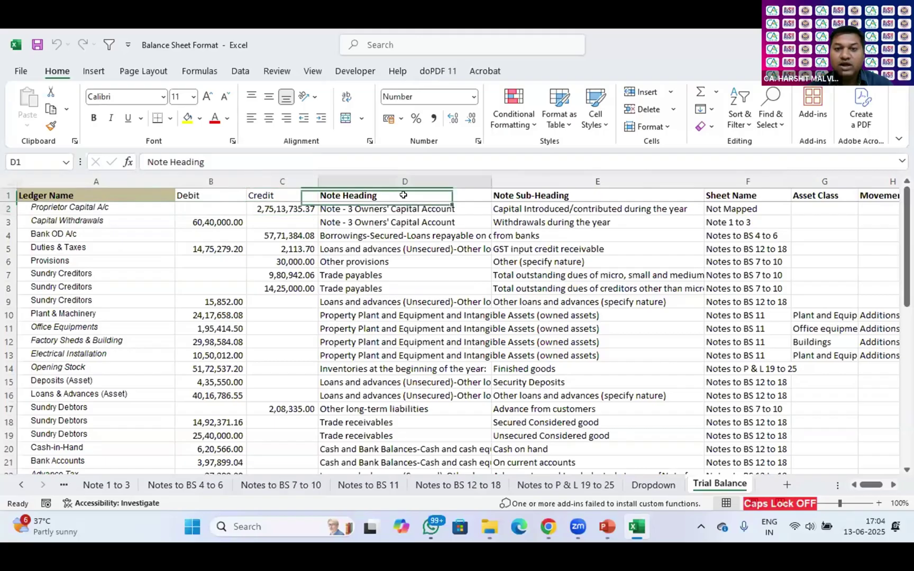
{"action": "left_click", "coordinate": [540, 196]}
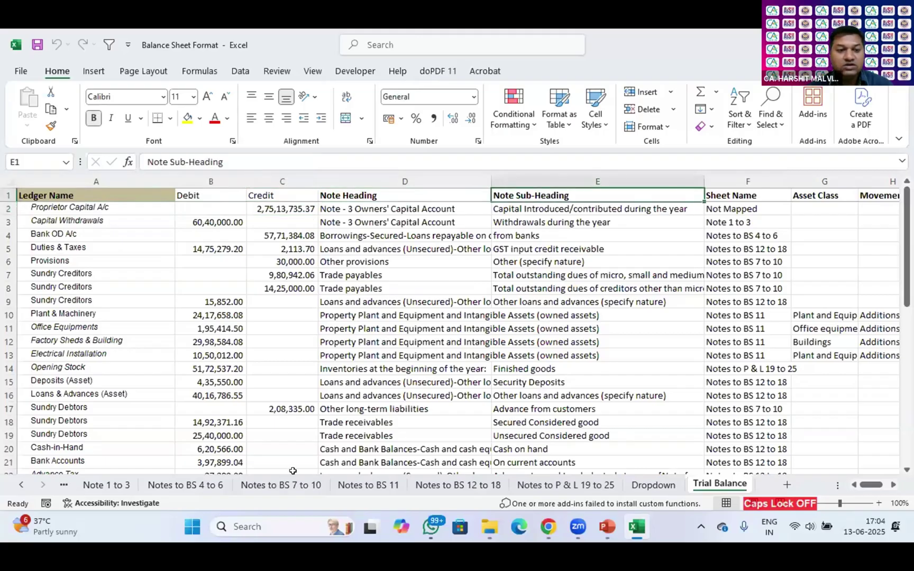
Review the Reserves and surplus lines on Notes to BS 4 to 6: Capital, Revaluation, Other Reserve, Undistributed Surplus.
{"action": "left_click", "coordinate": [172, 485]}
{"action": "scroll", "coordinate": [349, 392], "scroll_direction": "up", "scroll_amount": 10}
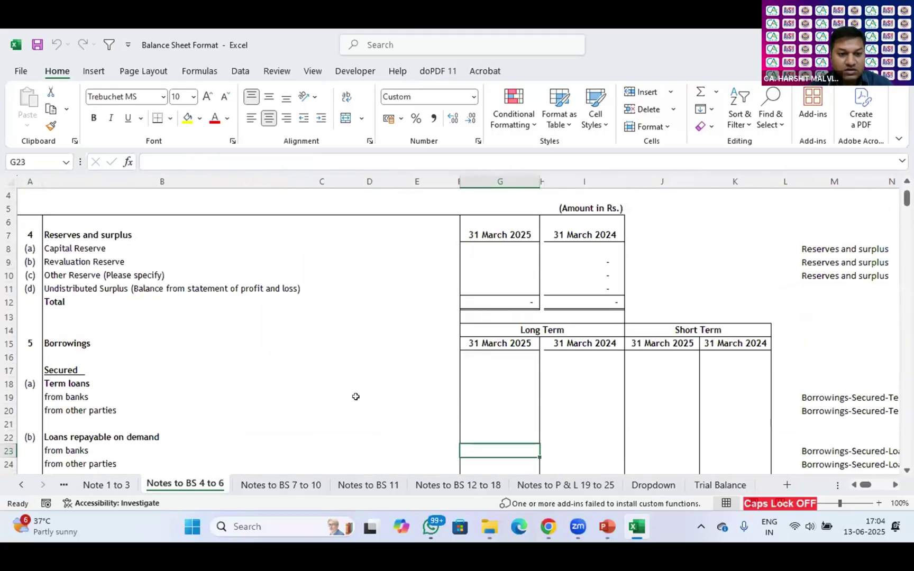
{"action": "scroll", "coordinate": [356, 397], "scroll_direction": "up", "scroll_amount": 1}
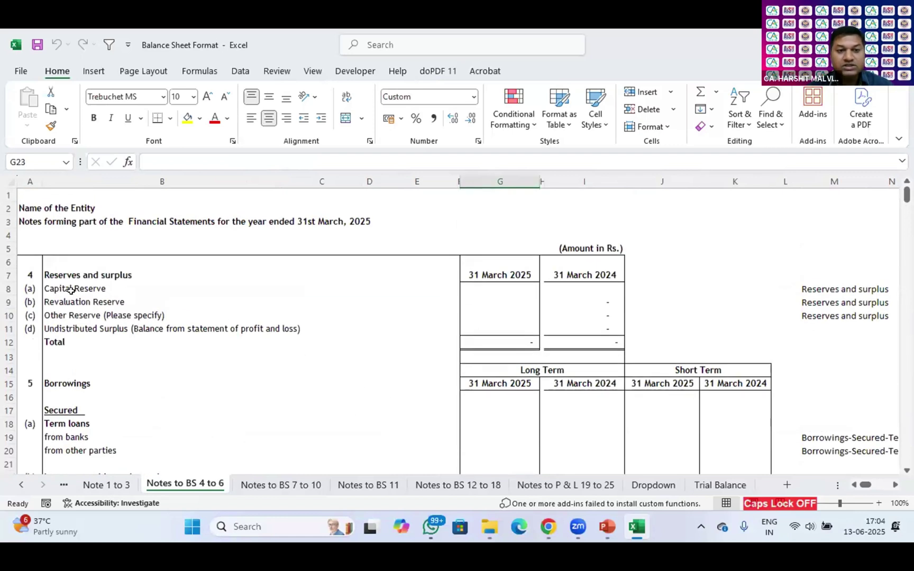
{"action": "left_click", "coordinate": [62, 273]}
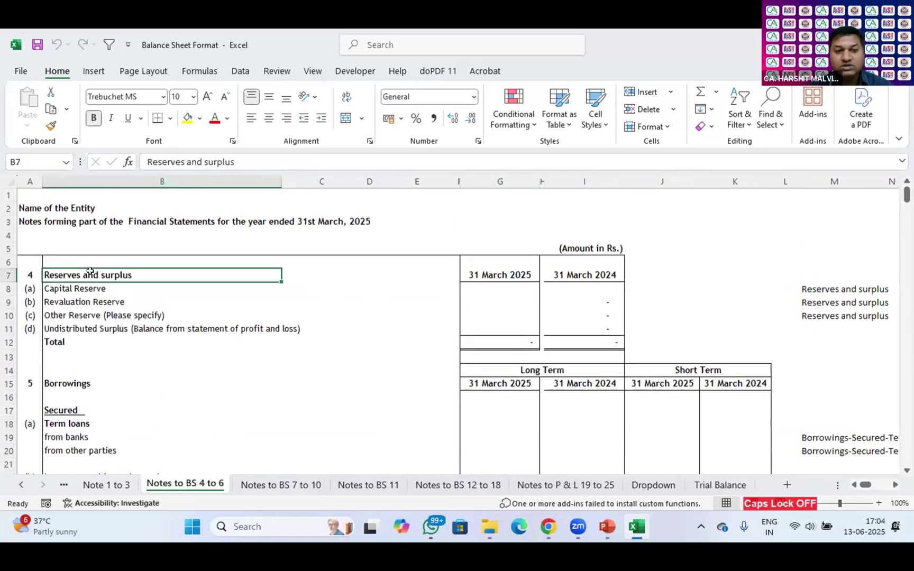
{"action": "left_click", "coordinate": [62, 289]}
{"action": "left_click", "coordinate": [88, 303]}
{"action": "left_click", "coordinate": [87, 315]}
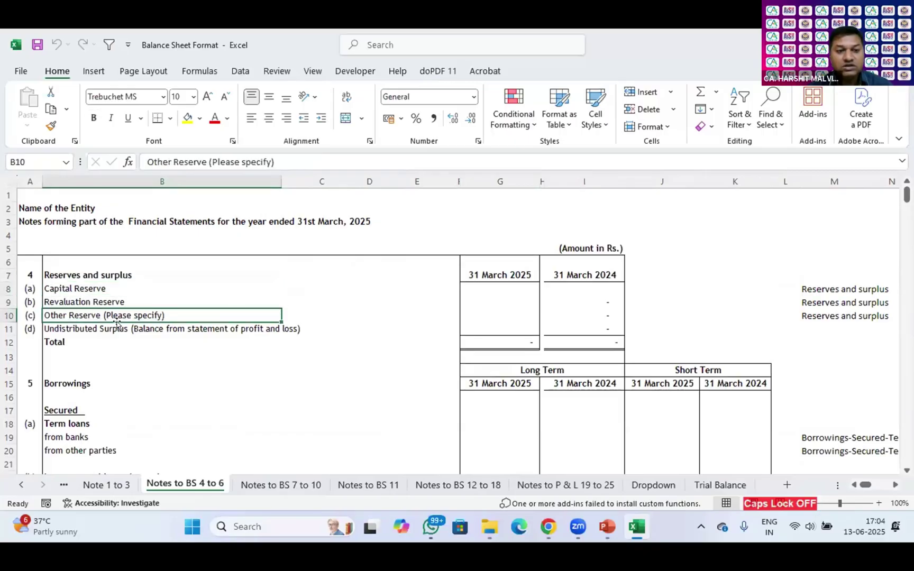
{"action": "left_click", "coordinate": [93, 327]}
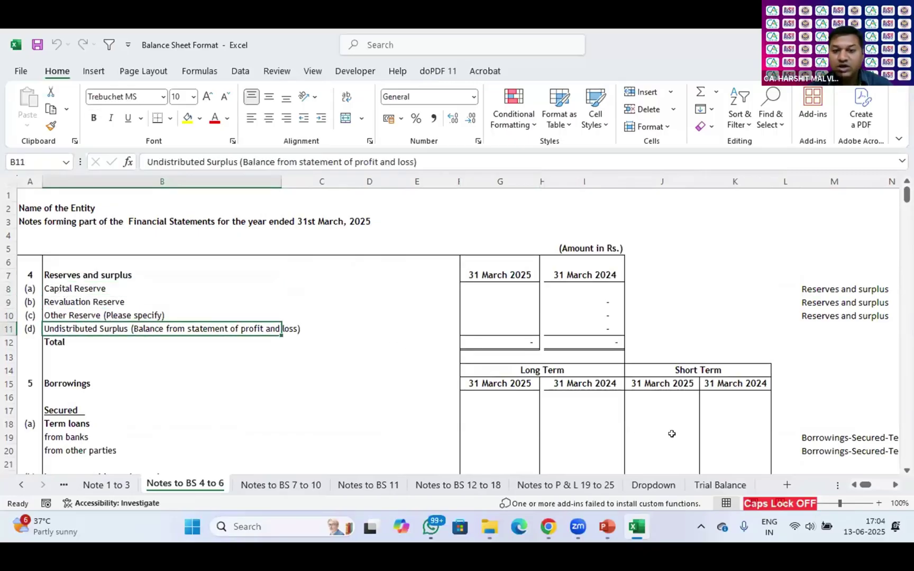
Locate the Reserves and surplus heading rows on the Dropdown sheet.
{"action": "left_click", "coordinate": [715, 485]}
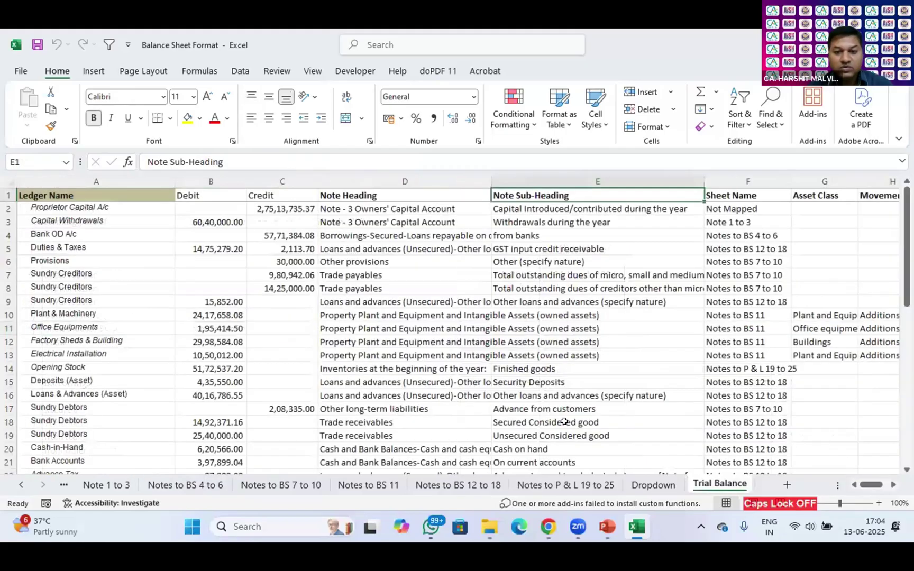
{"action": "left_click", "coordinate": [652, 485]}
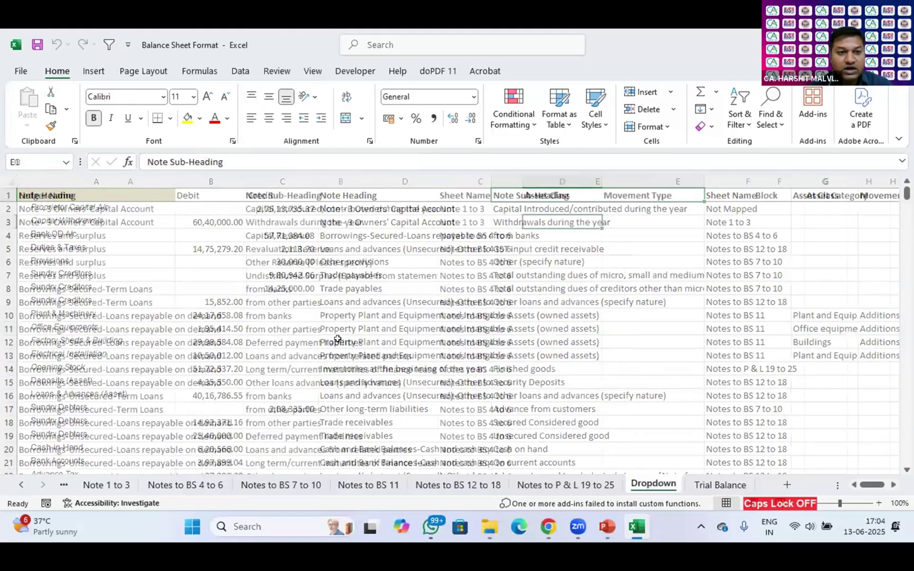
{"action": "left_click", "coordinate": [136, 233]}
{"action": "scroll", "coordinate": [262, 273], "scroll_direction": "down", "scroll_amount": 1}
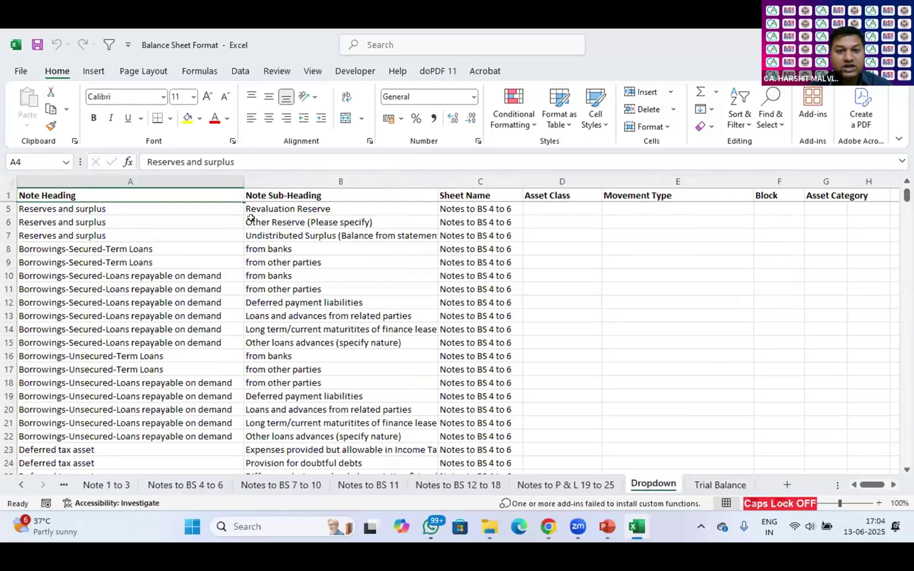
{"action": "left_click", "coordinate": [127, 208]}
{"action": "scroll", "coordinate": [298, 247], "scroll_direction": "up", "scroll_amount": 1}
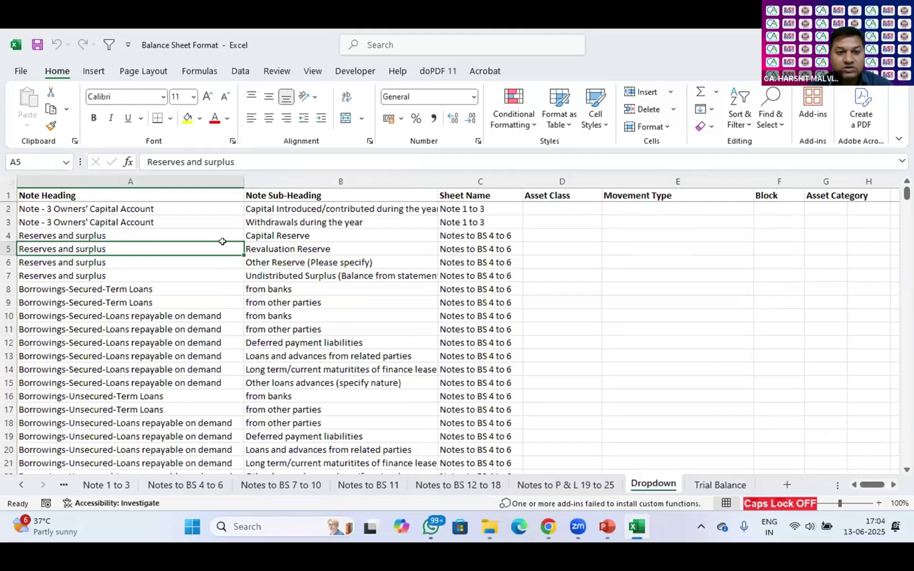
Match the Dropdown reserve sub-headings and Borrowings-Secured-Term Loans heading against Notes to BS 4 to 6.
{"action": "left_click", "coordinate": [272, 236]}
{"action": "left_click", "coordinate": [288, 250]}
{"action": "left_click", "coordinate": [297, 263]}
{"action": "left_click", "coordinate": [301, 276]}
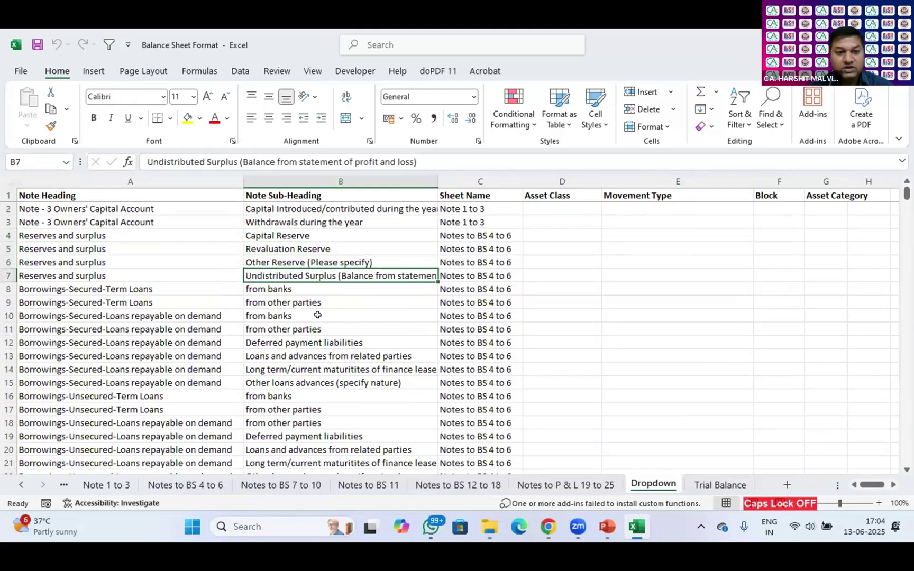
{"action": "scroll", "coordinate": [317, 314], "scroll_direction": "down", "scroll_amount": 1}
{"action": "left_click", "coordinate": [49, 248]}
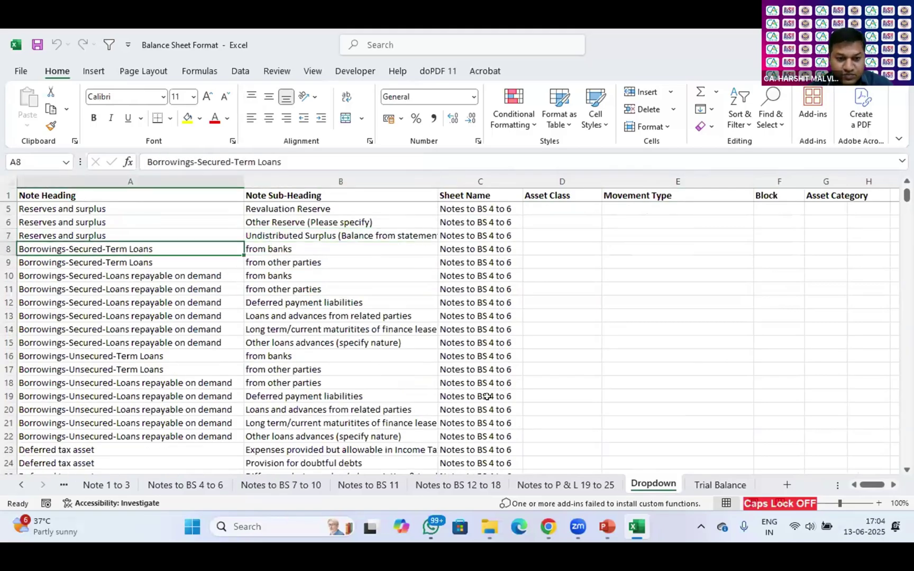
{"action": "left_click", "coordinate": [185, 485]}
Inspect the Borrowings note's Secured lines and their column M mapping labels.
{"action": "scroll", "coordinate": [251, 378], "scroll_direction": "down", "scroll_amount": 3}
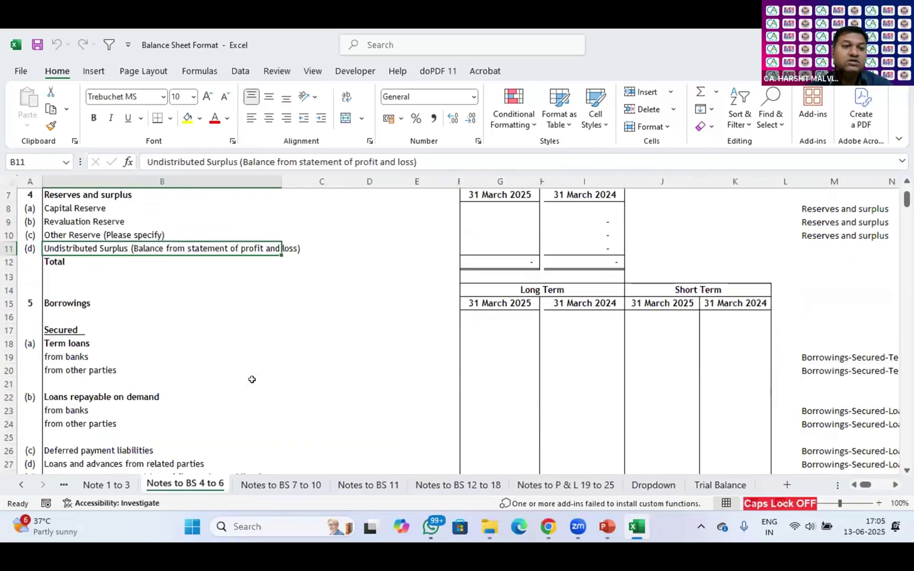
{"action": "left_click", "coordinate": [48, 262]}
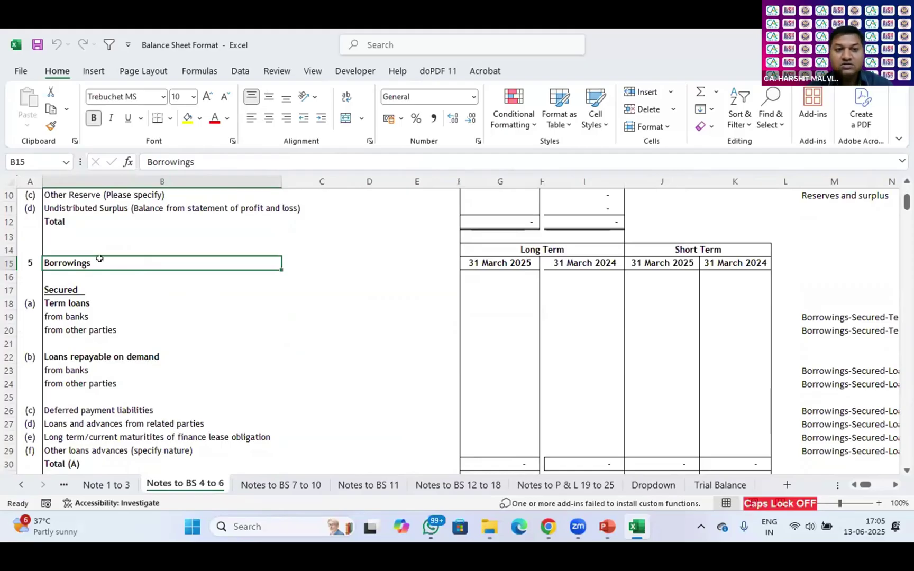
{"action": "left_click", "coordinate": [60, 286]}
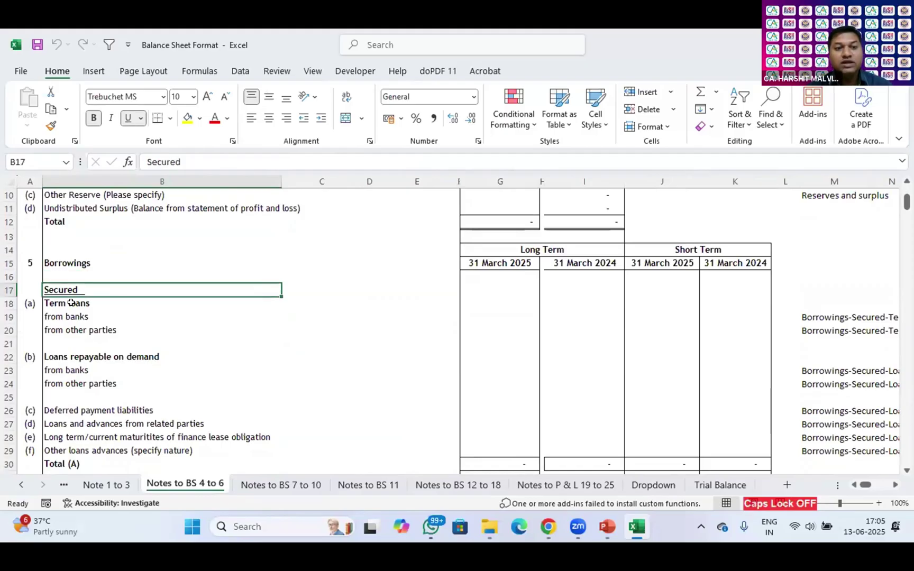
{"action": "key", "text": "Down"}
{"action": "key", "text": "Down"}
{"action": "key", "text": "Down"}
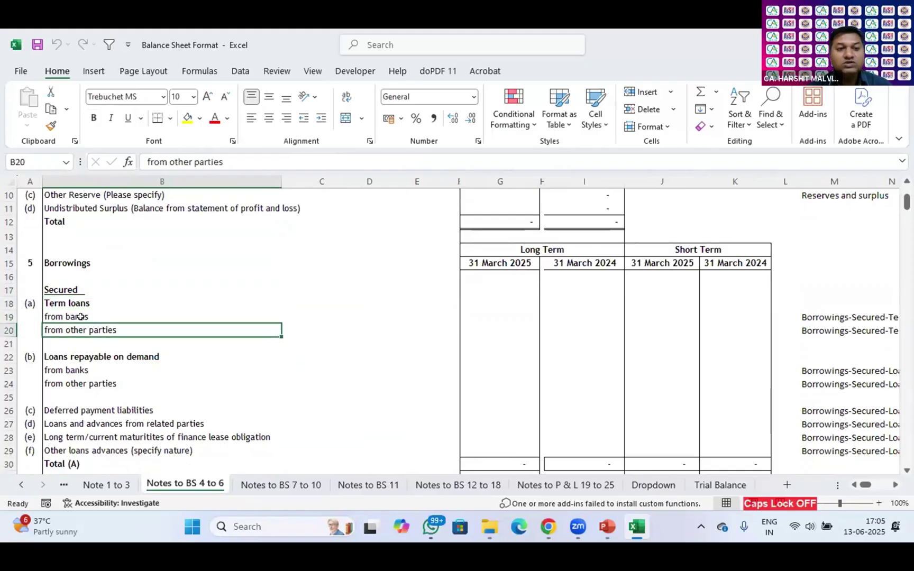
{"action": "key", "text": "Up"}
{"action": "key", "text": "Up"}
{"action": "key", "text": "Up"}
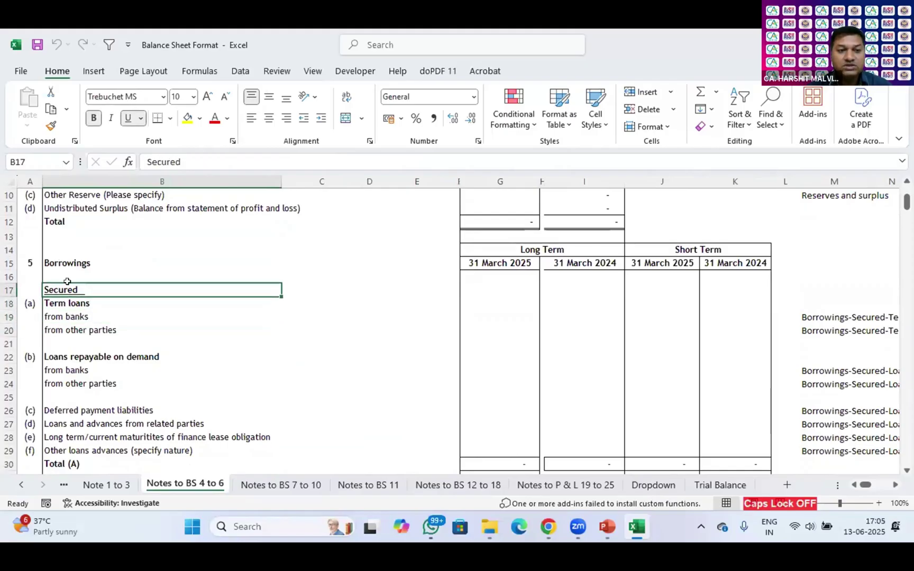
{"action": "key", "text": "Up"}
{"action": "key", "text": "Up"}
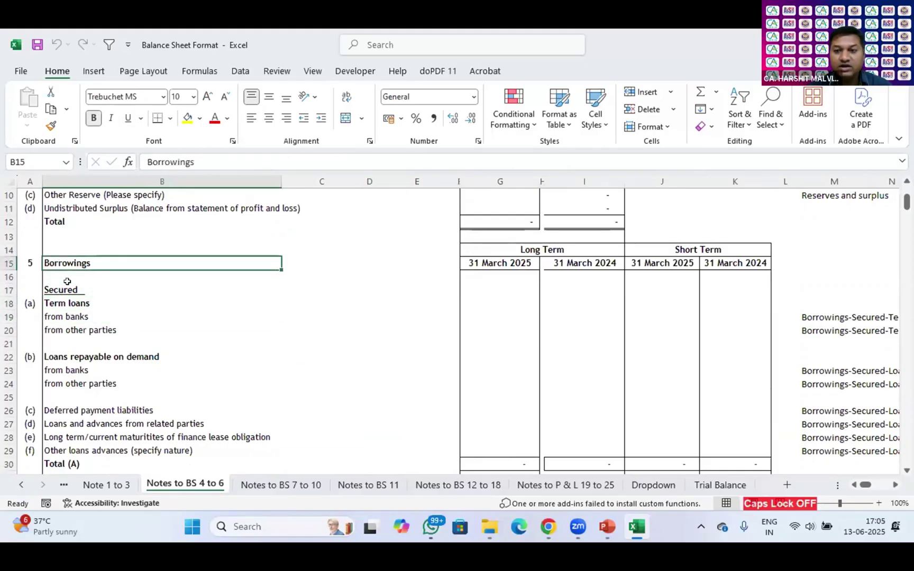
{"action": "left_click", "coordinate": [882, 249]}
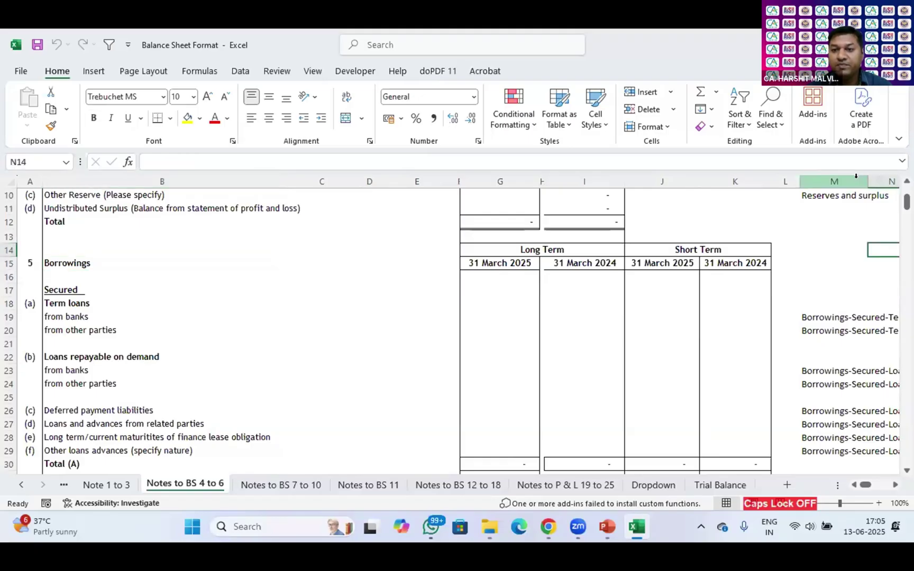
{"action": "left_click", "coordinate": [832, 315]}
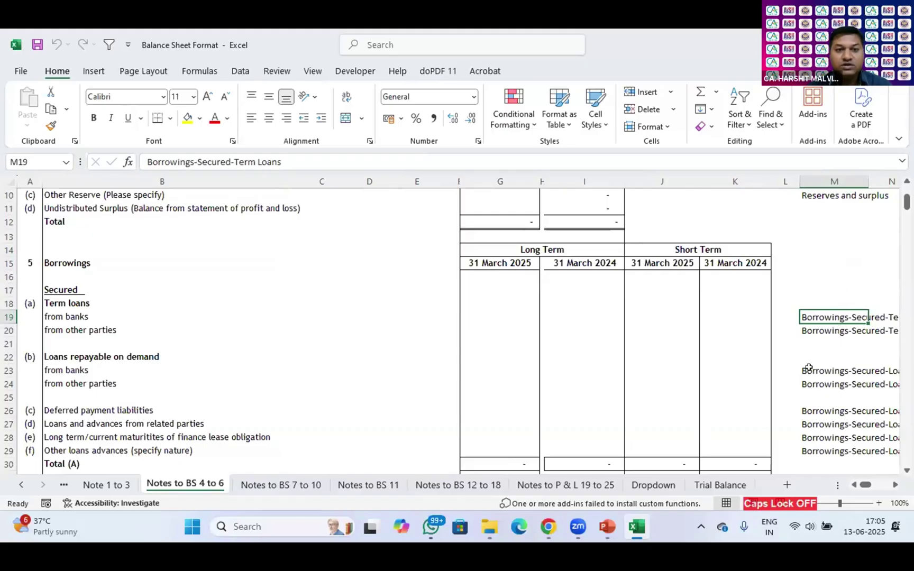
{"action": "key", "text": "Down"}
{"action": "key", "text": "Down"}
{"action": "key", "text": "Down"}
{"action": "key", "text": "Down"}
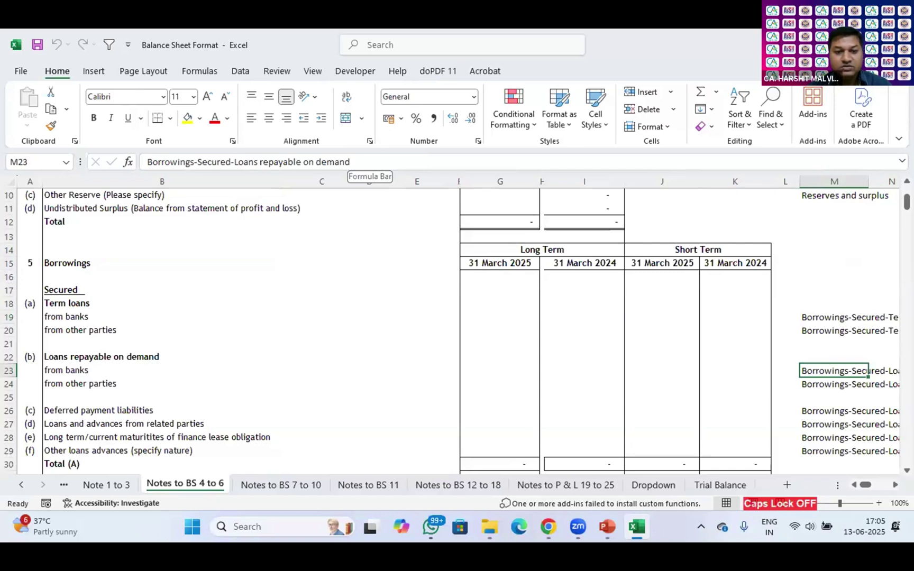
Highlight G23 yellow and check the from-banks row against its loans-repayable-on-demand label.
{"action": "left_click", "coordinate": [477, 367]}
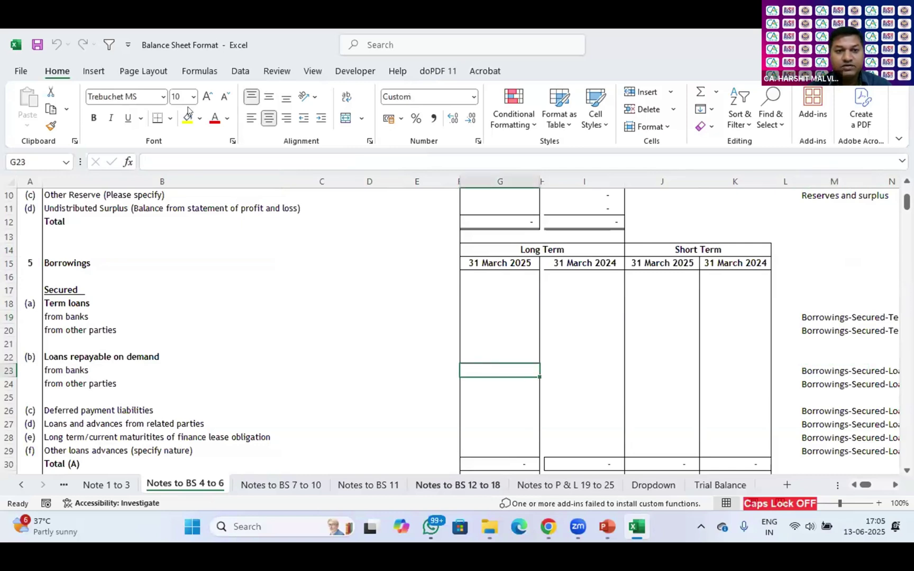
{"action": "key", "text": "F4"}
{"action": "left_click_drag", "start_coordinate": [103, 369], "coordinate": [500, 376]}
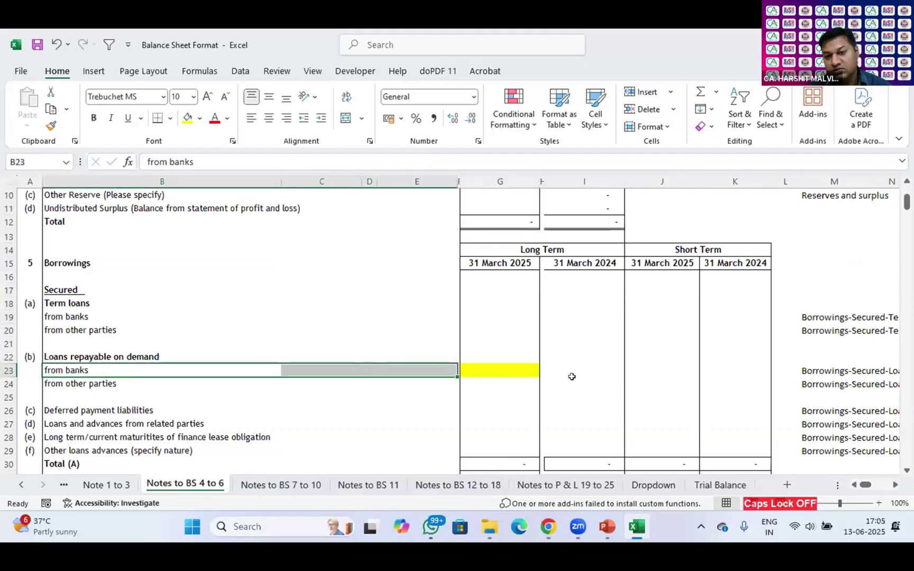
{"action": "left_click", "coordinate": [820, 367]}
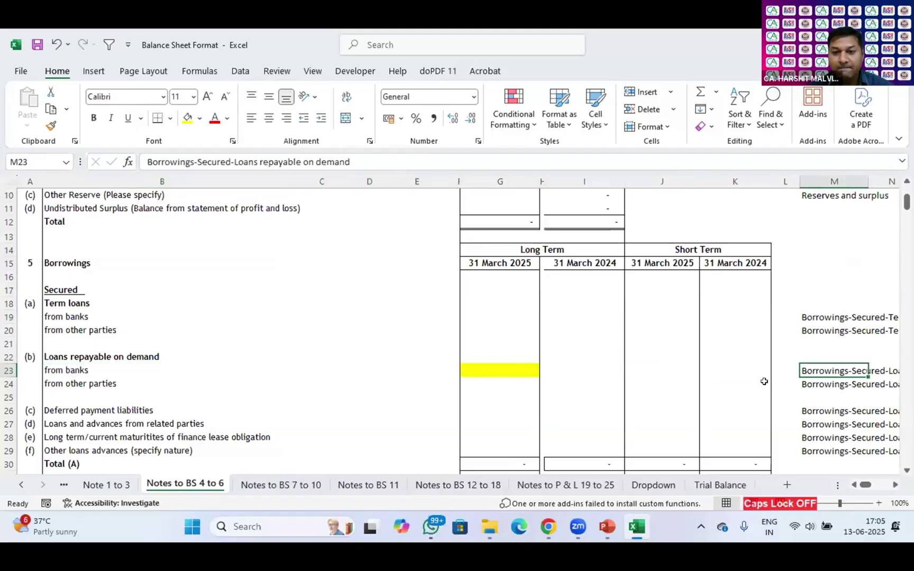
{"action": "key", "text": "Left"}
{"action": "key", "text": "shift+Left"}
{"action": "key", "text": "shift+Left"}
{"action": "key", "text": "shift+Left"}
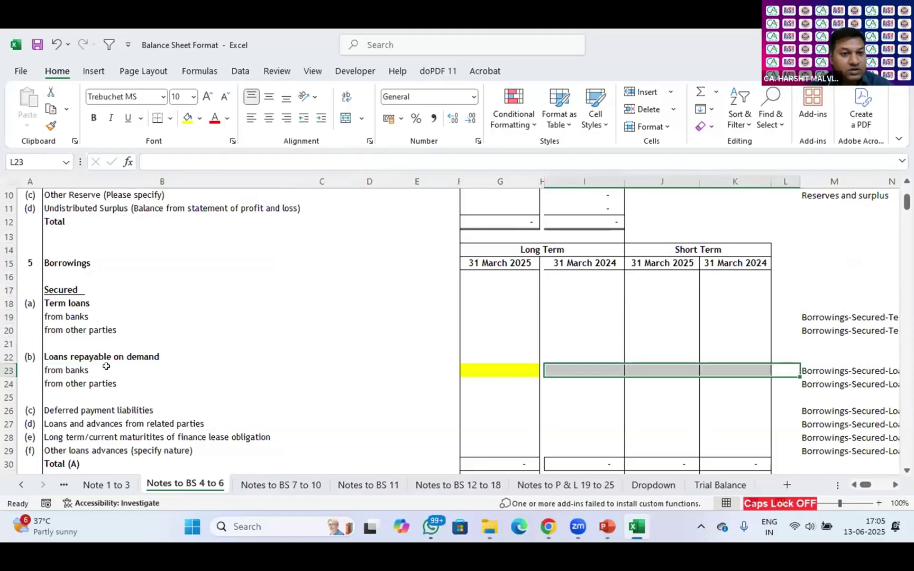
{"action": "left_click", "coordinate": [101, 367]}
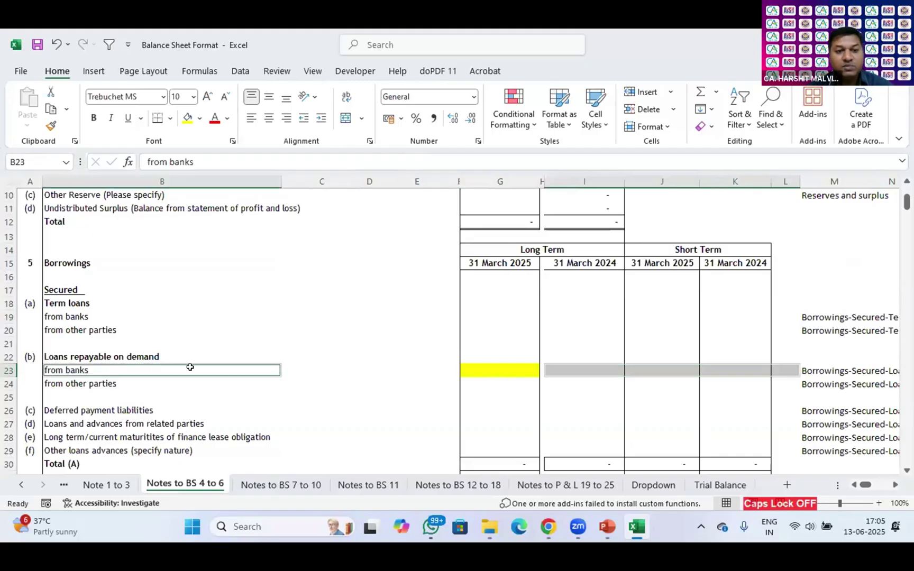
{"action": "left_click", "coordinate": [497, 367], "text": "shift"}
{"action": "left_click", "coordinate": [498, 367]}
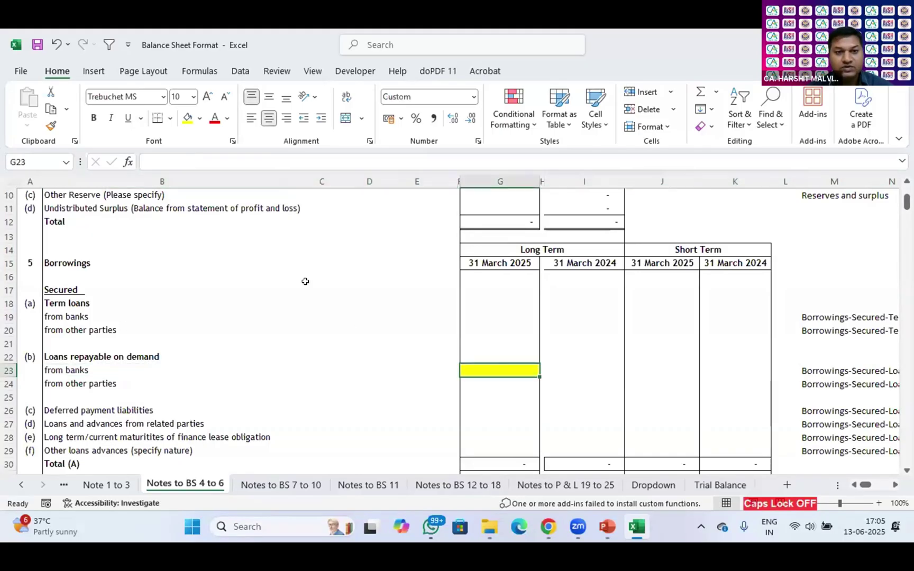
Set G23's fill colour to No Fill and switch to the Trial Balance sheet.
{"action": "left_click", "coordinate": [199, 118]}
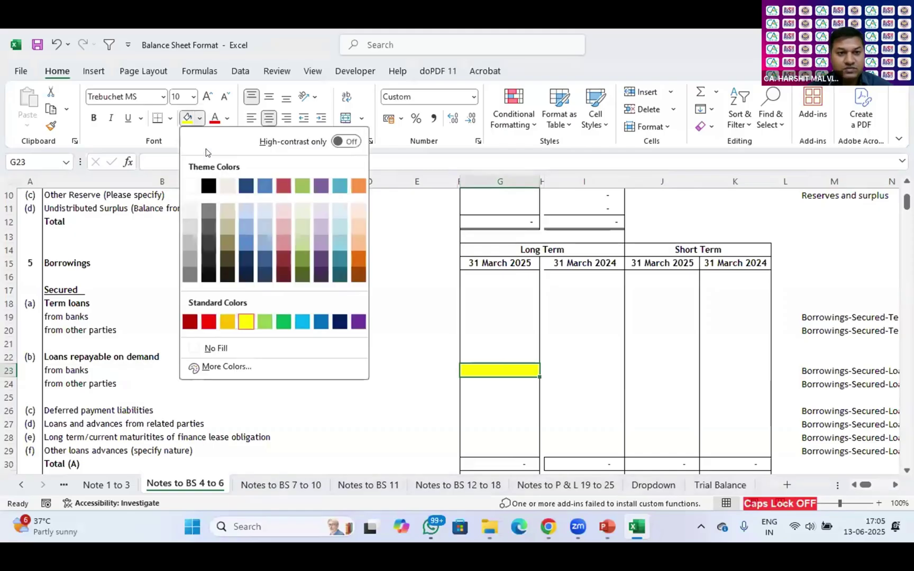
{"action": "left_click", "coordinate": [210, 348]}
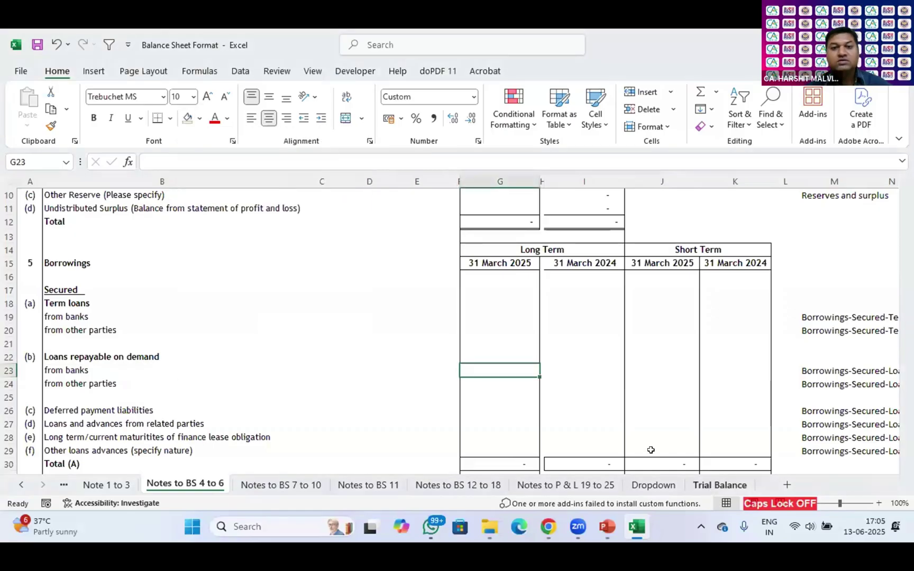
{"action": "left_click", "coordinate": [720, 485]}
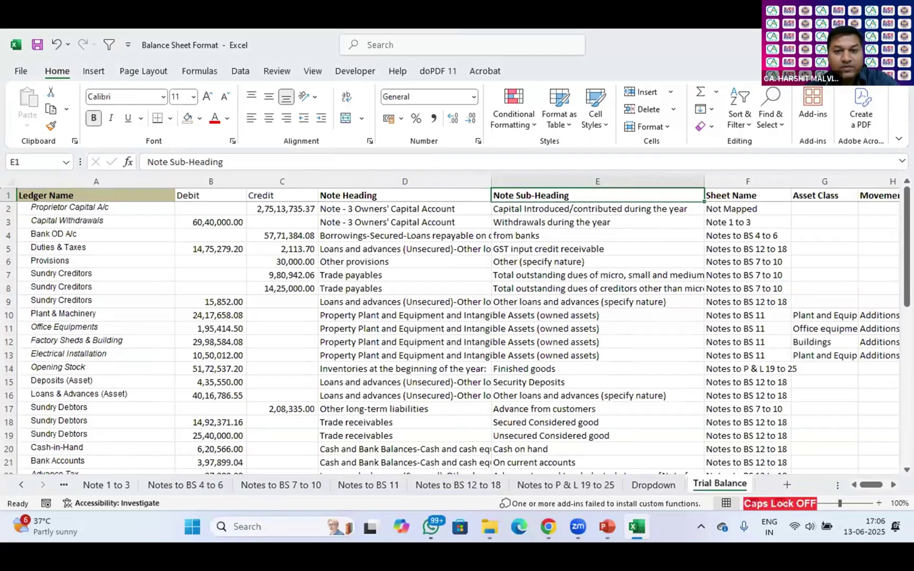
{"action": "key", "text": "Down"}
{"action": "key", "text": "Left"}
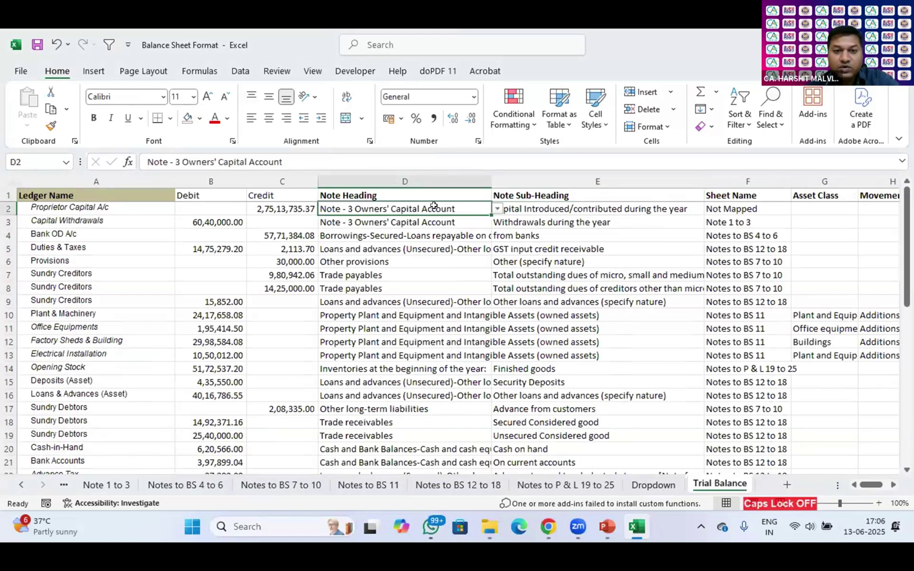
{"action": "left_click", "coordinate": [498, 209]}
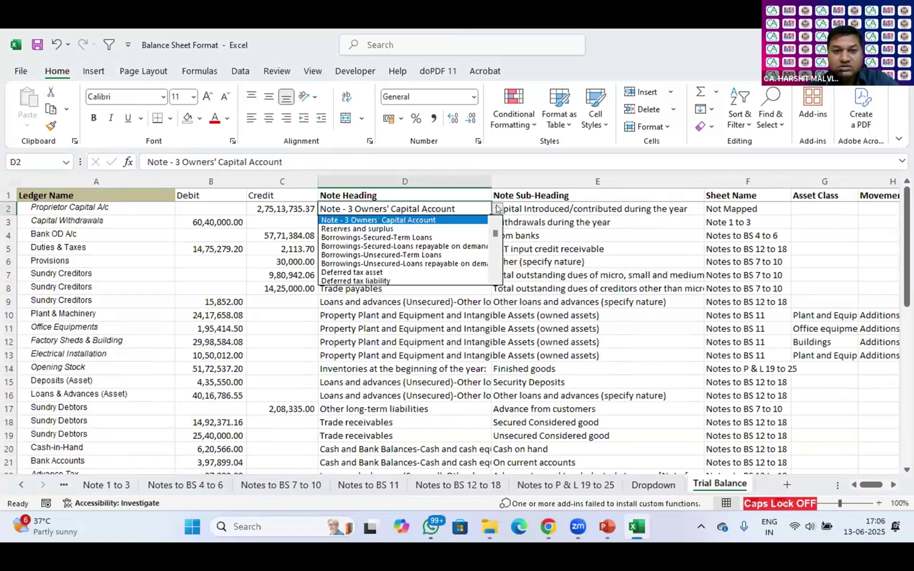
{"action": "left_click", "coordinate": [463, 219]}
{"action": "left_click", "coordinate": [533, 208]}
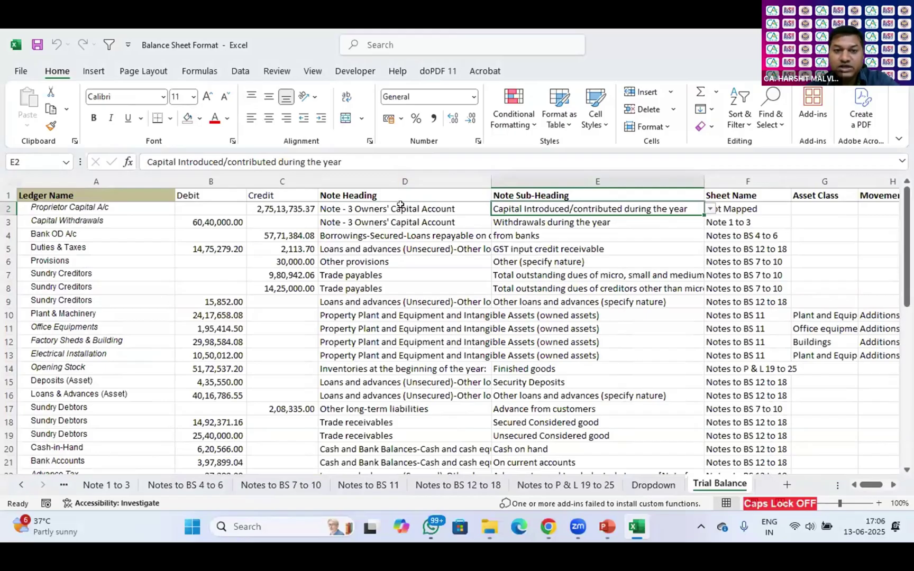
{"action": "left_click", "coordinate": [710, 209]}
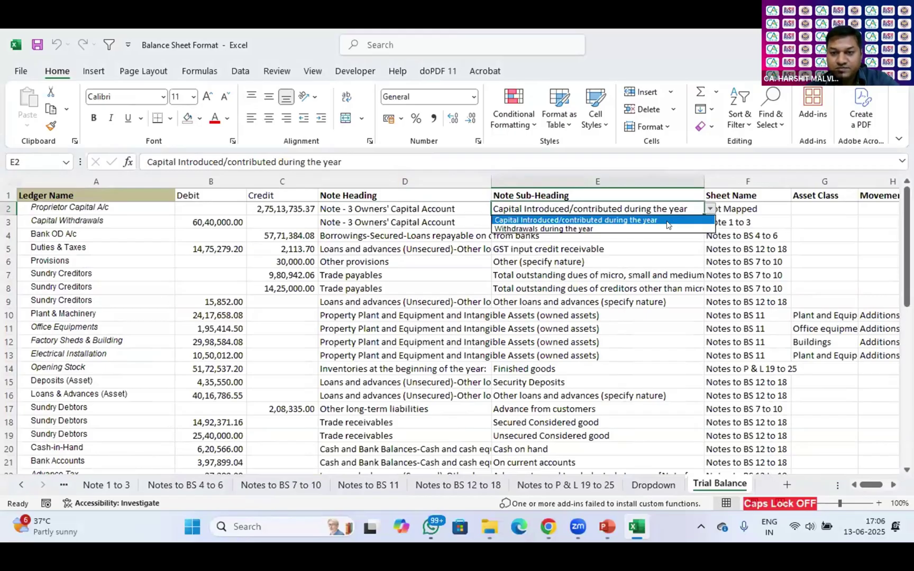
{"action": "left_click", "coordinate": [669, 219]}
{"action": "scroll", "coordinate": [626, 283], "scroll_direction": "down", "scroll_amount": 2}
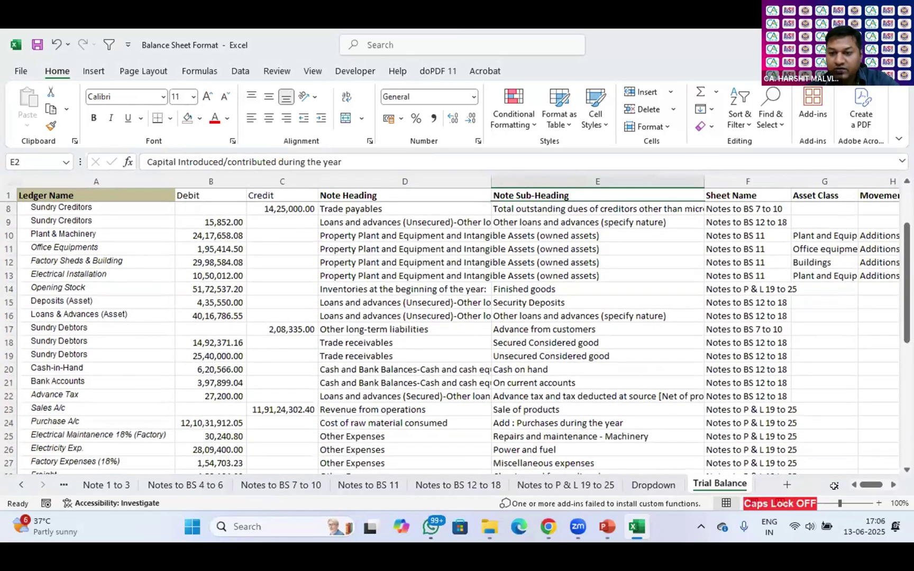
Browse the Notes to BS 11 and Notes to BS 12 to 18 sheets, then return to Trial Balance.
{"action": "key", "text": "ctrl+Page_Up"}
{"action": "key", "text": "ctrl+Page_Up"}
{"action": "key", "text": "ctrl+Page_Up"}
{"action": "key", "text": "ctrl+Page_Up"}
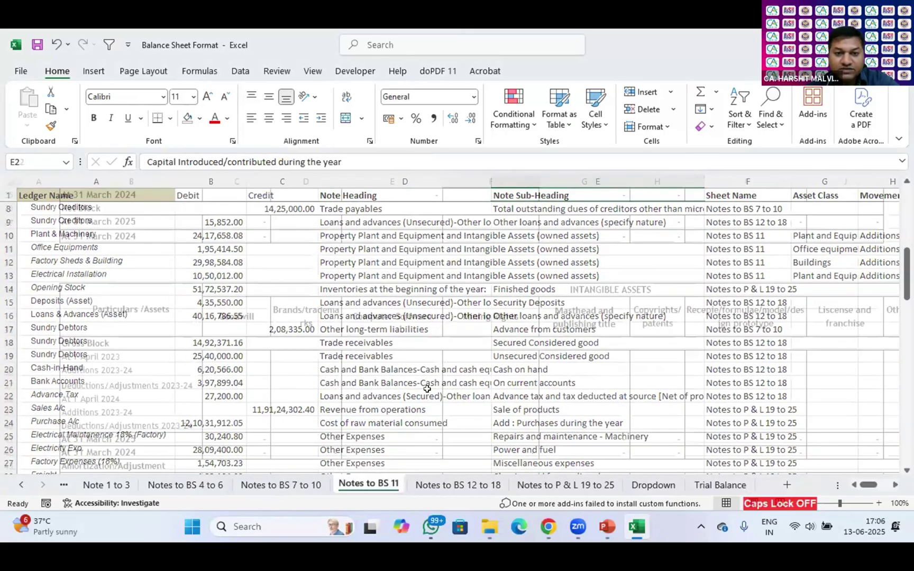
{"action": "scroll", "coordinate": [426, 387], "scroll_direction": "up", "scroll_amount": 2}
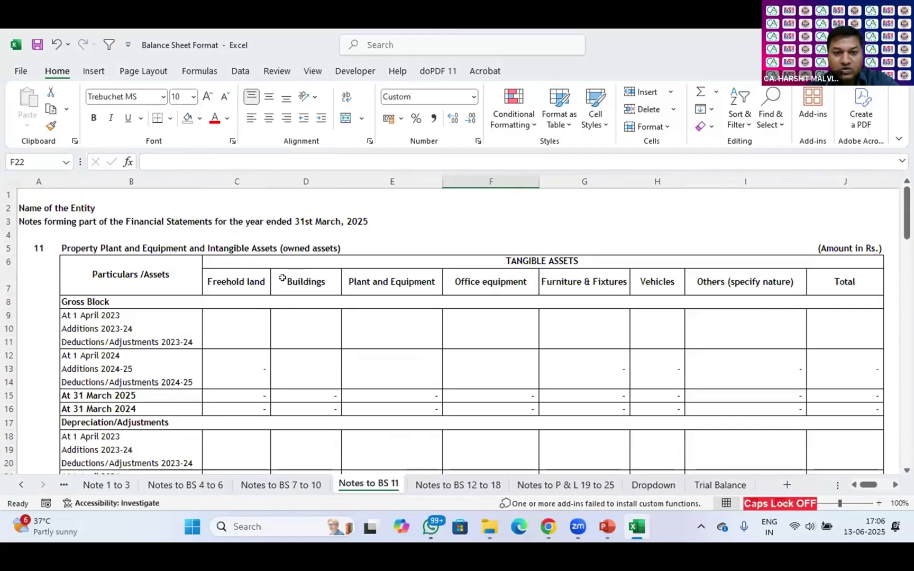
{"action": "left_click", "coordinate": [475, 485]}
{"action": "scroll", "coordinate": [533, 378], "scroll_direction": "up", "scroll_amount": 20}
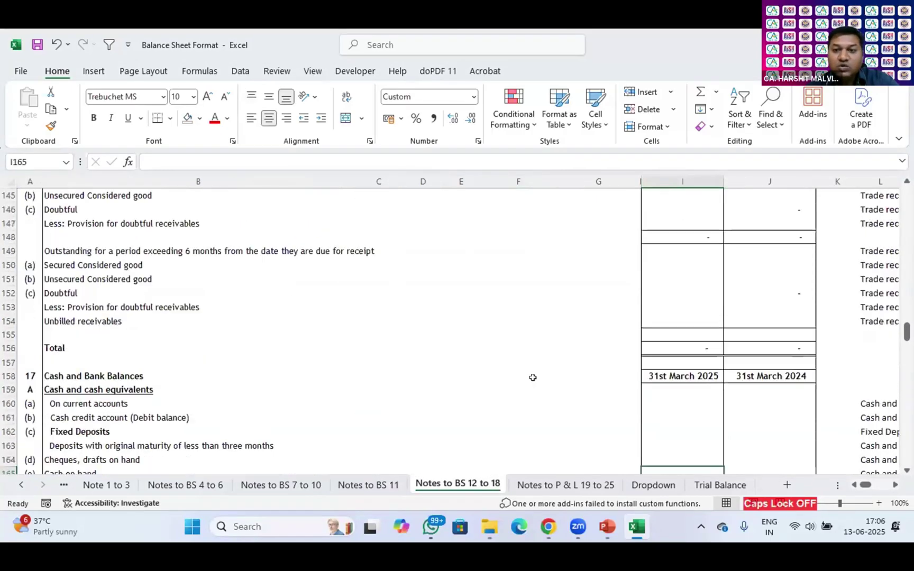
{"action": "scroll", "coordinate": [584, 379], "scroll_direction": "up", "scroll_amount": 20}
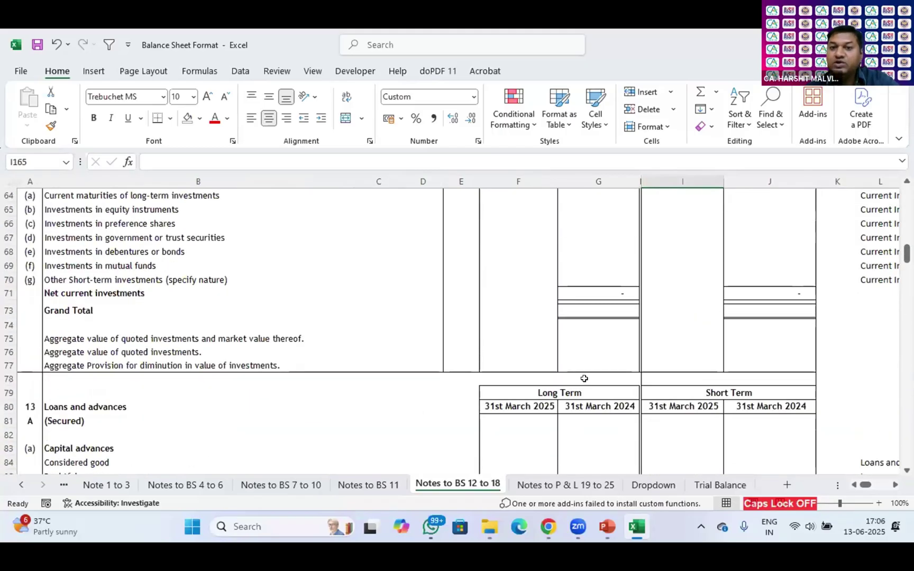
{"action": "scroll", "coordinate": [584, 378], "scroll_direction": "up", "scroll_amount": 9}
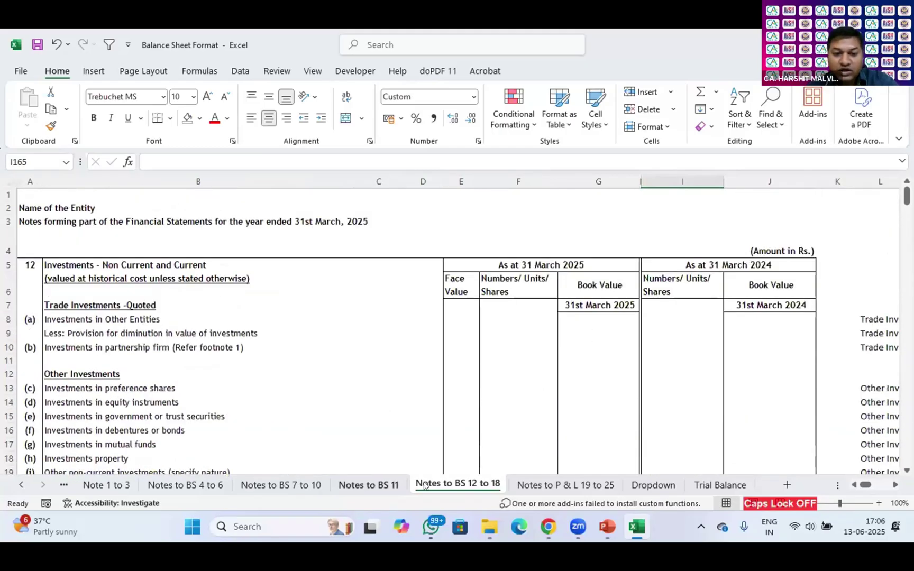
{"action": "left_click", "coordinate": [360, 485]}
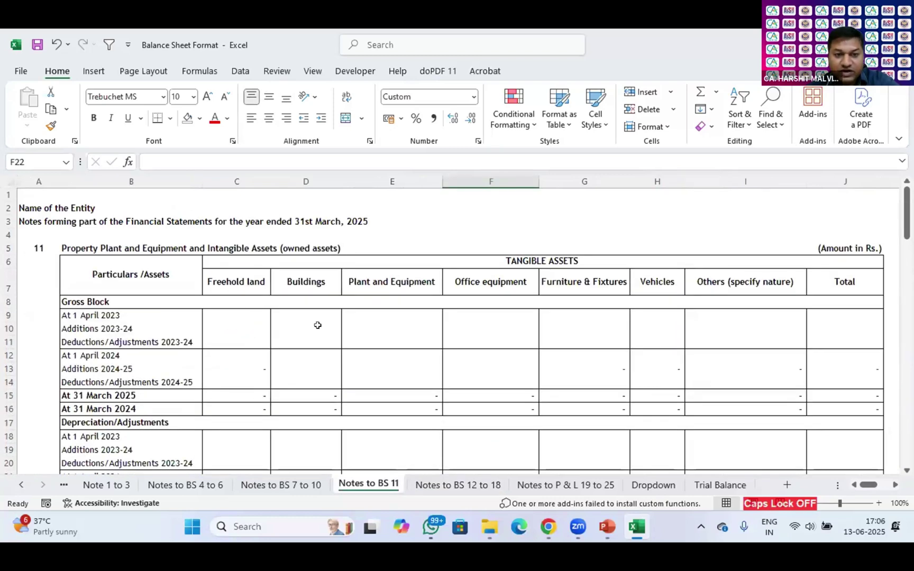
{"action": "scroll", "coordinate": [317, 325], "scroll_direction": "down", "scroll_amount": 3}
{"action": "left_click", "coordinate": [720, 485]}
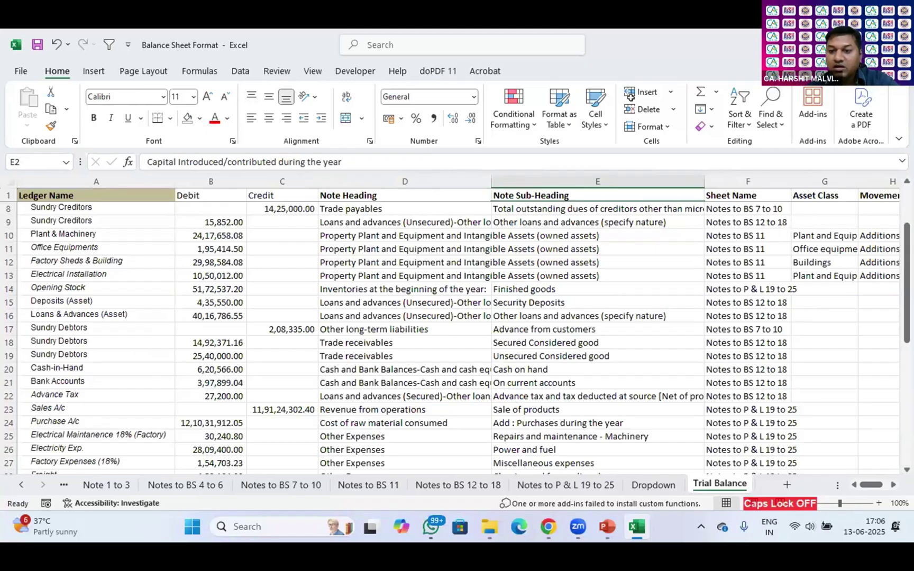
Look over the Statement of P&L and Dropdown sheets, ending on Trial Balance.
{"action": "left_click_drag", "start_coordinate": [870, 487], "coordinate": [874, 487]}
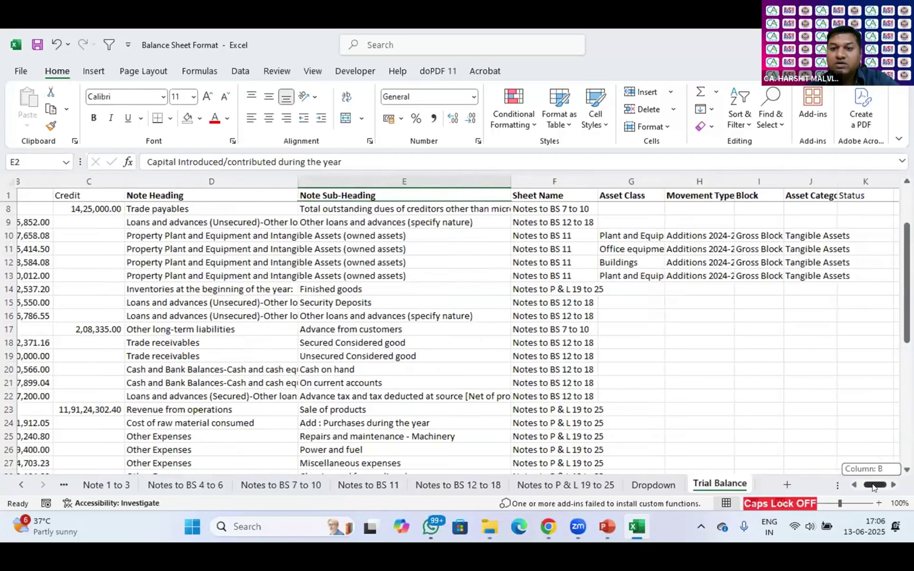
{"action": "left_click_drag", "start_coordinate": [874, 487], "coordinate": [876, 486]}
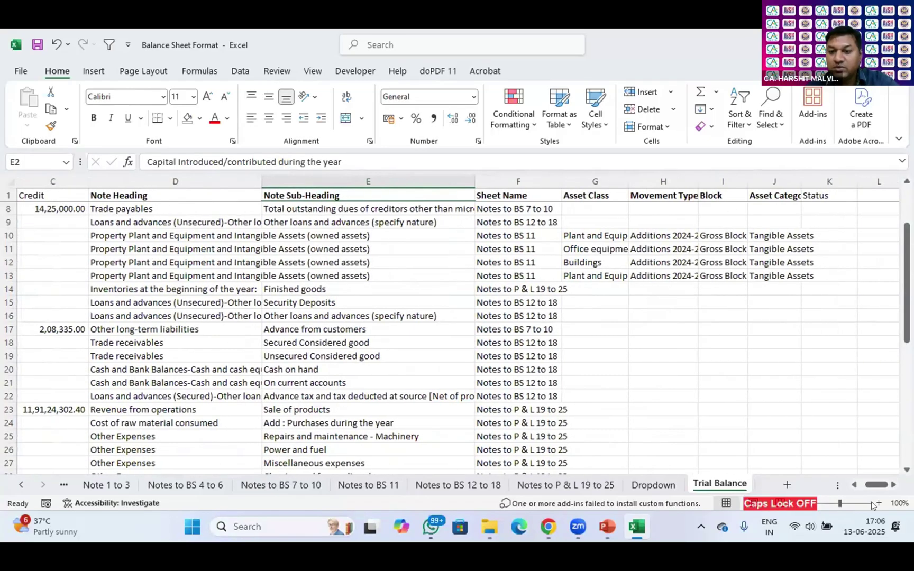
{"action": "left_click_drag", "start_coordinate": [869, 486], "coordinate": [862, 486]}
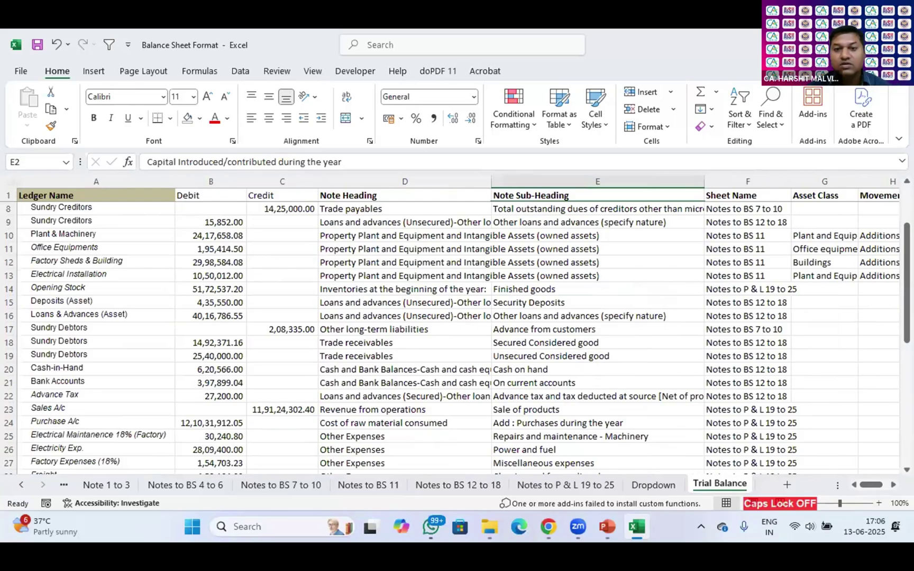
{"action": "left_click", "coordinate": [545, 262]}
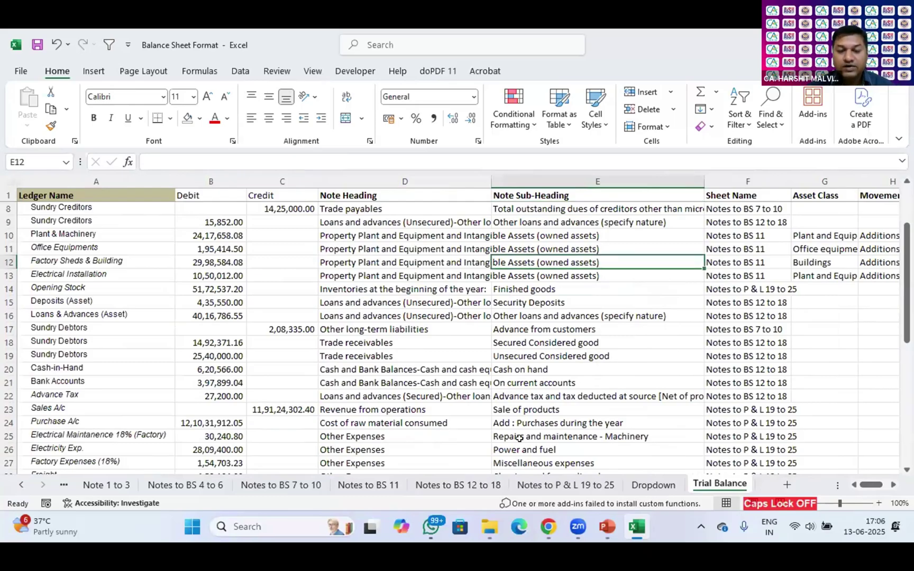
{"action": "left_click", "coordinate": [23, 485]}
{"action": "left_click", "coordinate": [119, 485]}
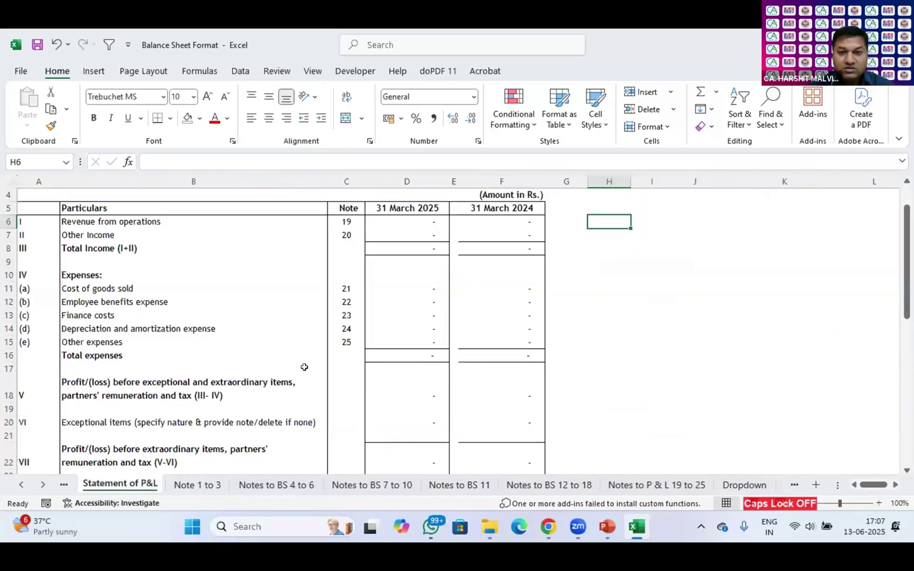
{"action": "scroll", "coordinate": [307, 369], "scroll_direction": "down", "scroll_amount": 1}
{"action": "scroll", "coordinate": [306, 369], "scroll_direction": "down", "scroll_amount": 2}
{"action": "scroll", "coordinate": [306, 369], "scroll_direction": "up", "scroll_amount": 1}
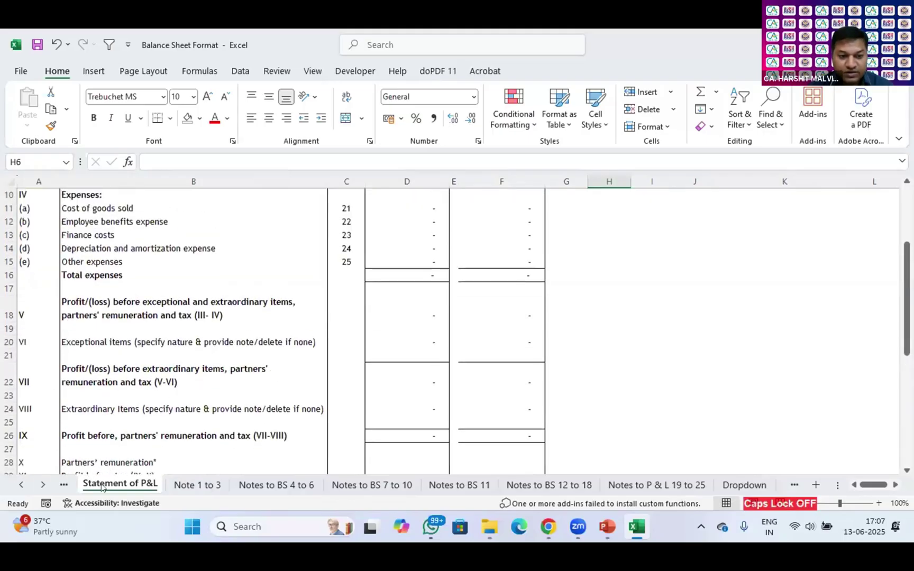
{"action": "left_click", "coordinate": [762, 485]}
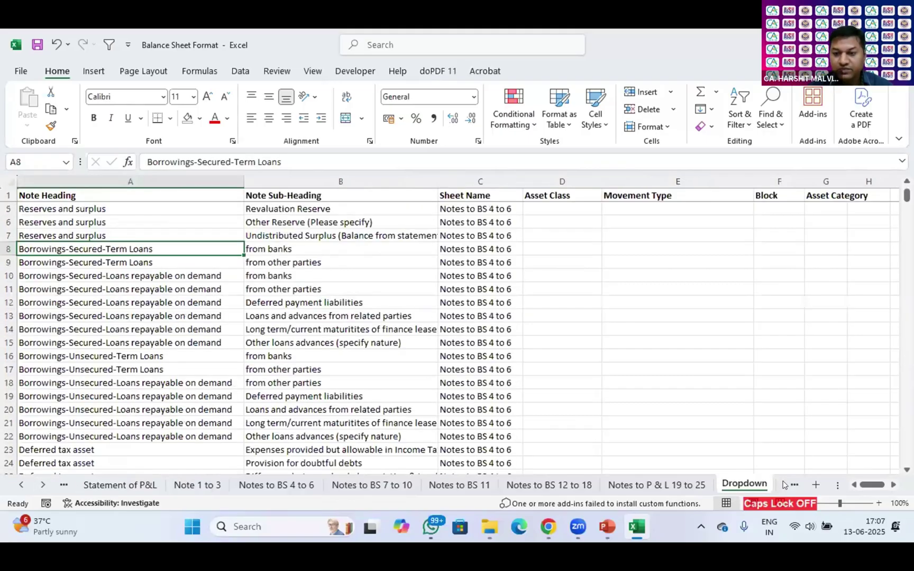
{"action": "key", "text": "ctrl+Page_Down"}
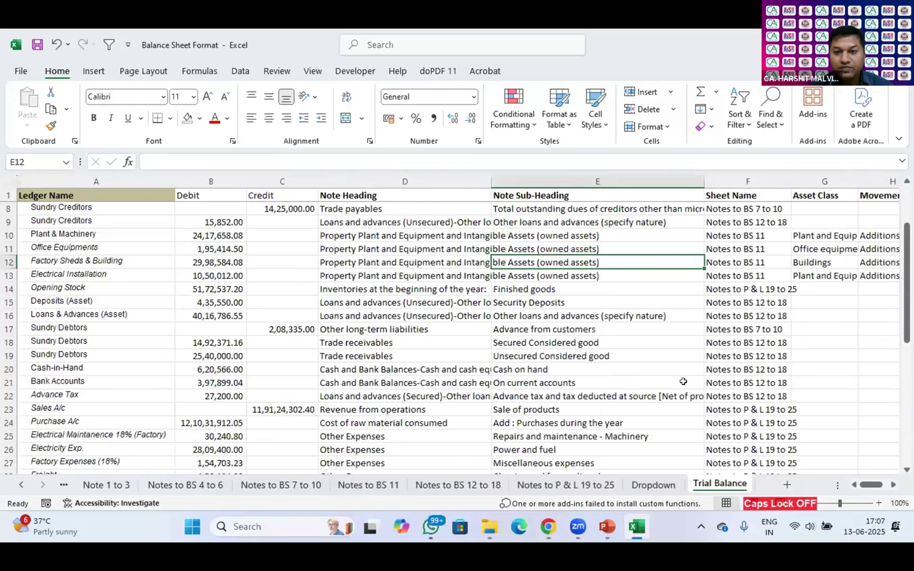
{"action": "scroll", "coordinate": [682, 381], "scroll_direction": "up", "scroll_amount": 1}
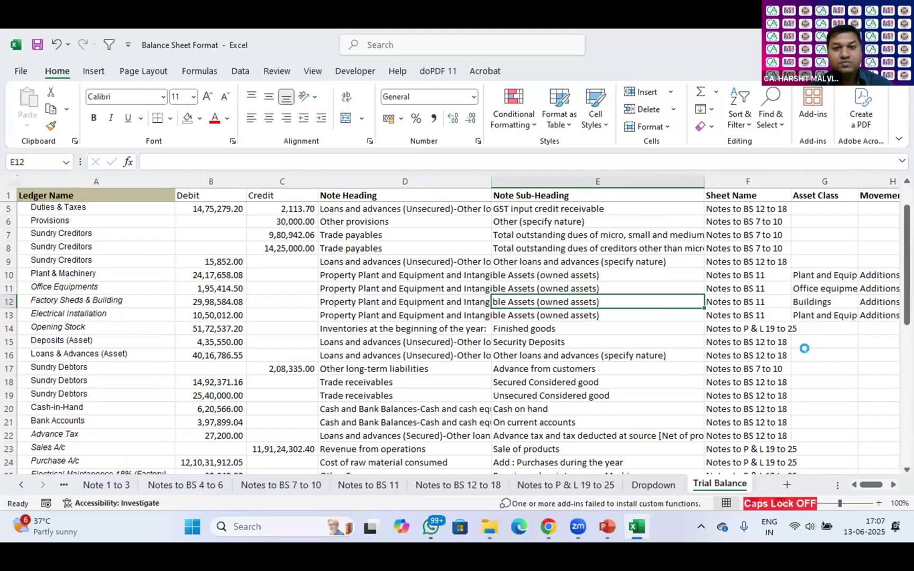
Insert a new Module3 in the VBA editor and bring up the 13.06.2025 folder.
{"action": "key", "text": "alt+F11"}
{"action": "left_click", "coordinate": [114, 58]}
{"action": "left_click", "coordinate": [135, 104]}
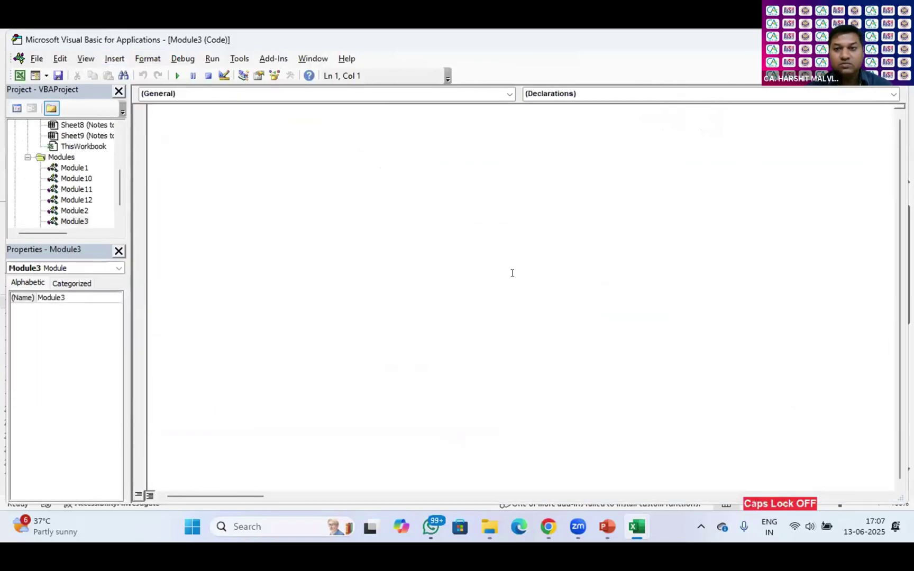
{"action": "mouse_move", "coordinate": [489, 526]}
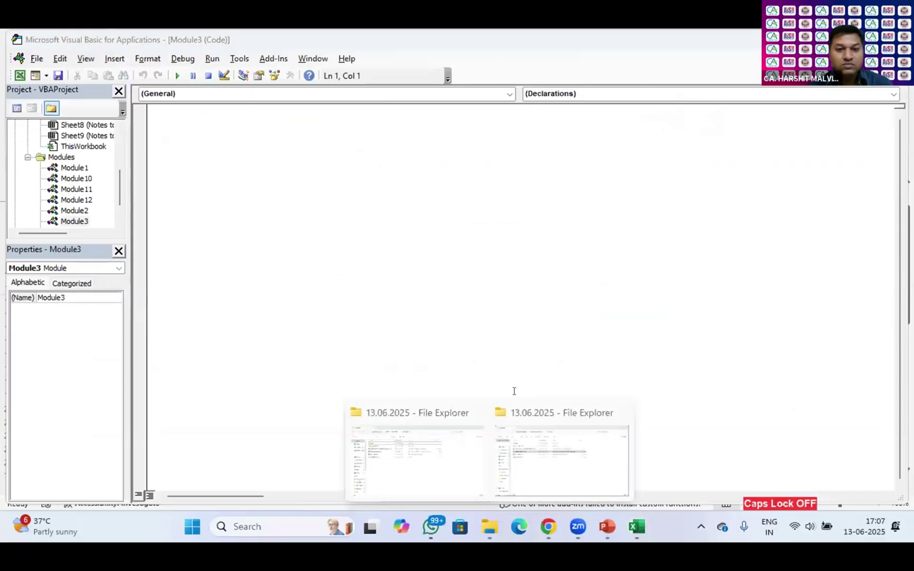
{"action": "left_click", "coordinate": [564, 455]}
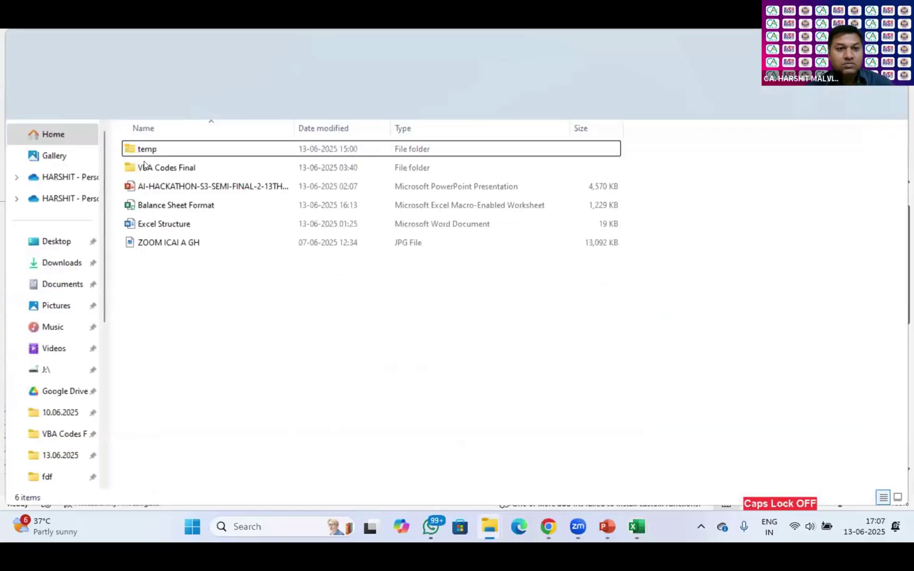
Open 'VBA Main for Updating Notes from TB' in VBA Codes Final and copy all its code.
{"action": "double_click", "coordinate": [162, 169]}
{"action": "double_click", "coordinate": [174, 149]}
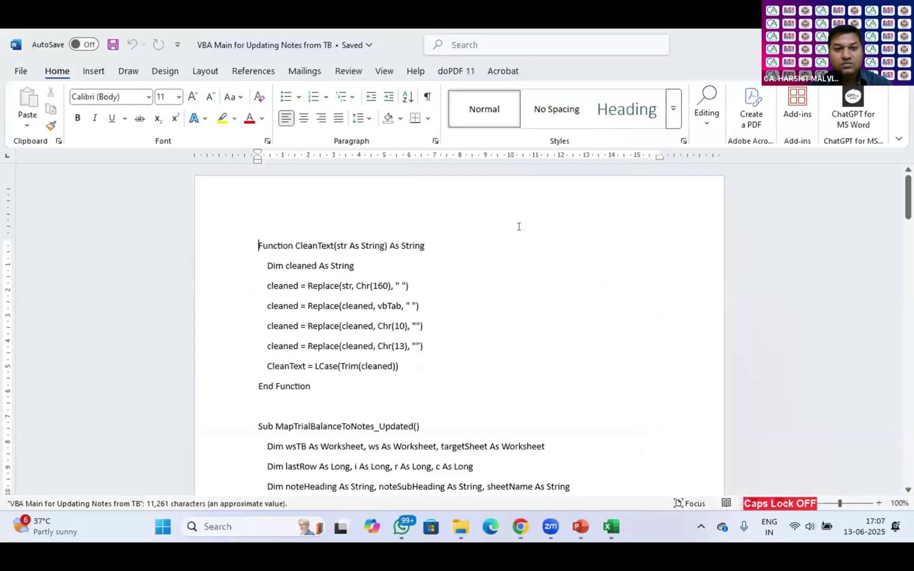
{"action": "key", "text": "ctrl+a"}
{"action": "key", "text": "ctrl+c"}
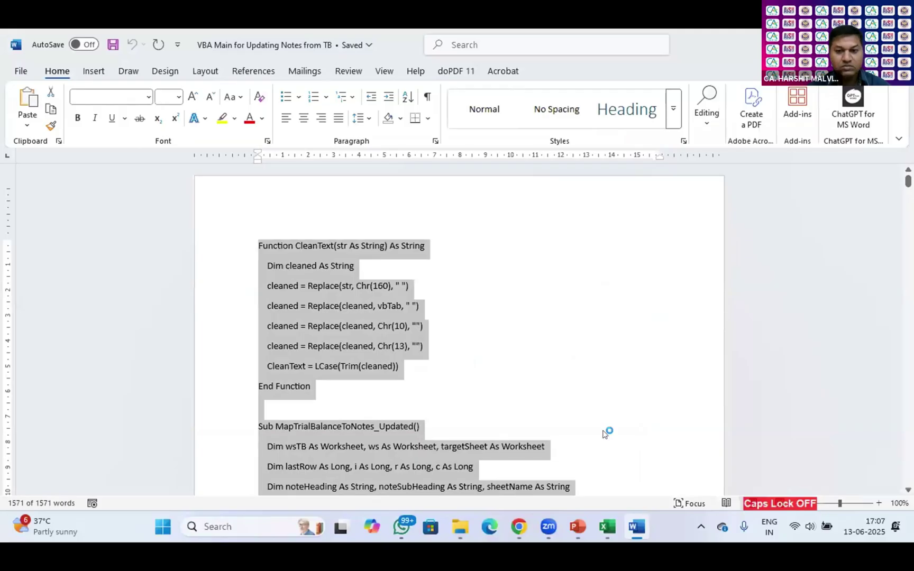
{"action": "left_click", "coordinate": [607, 527]}
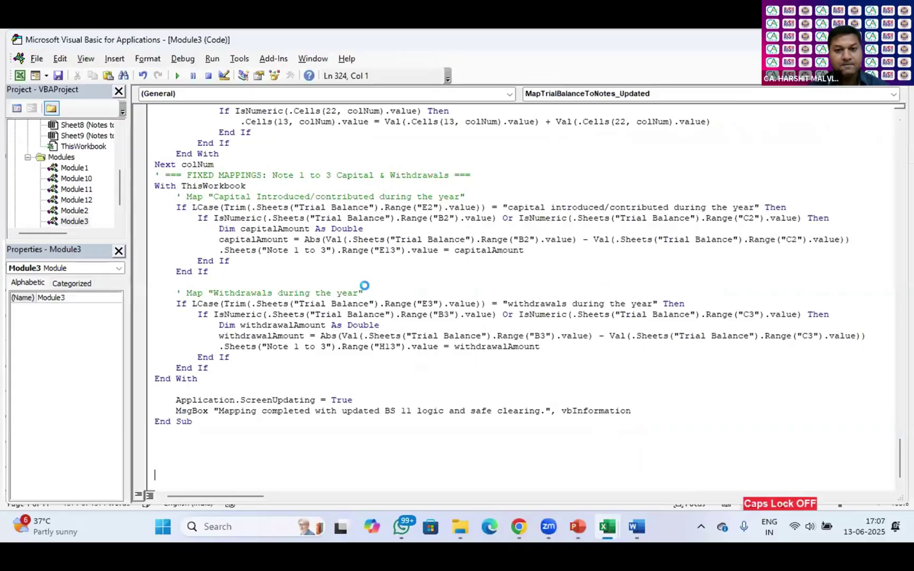
Run MapTrialBalanceToNotes_Updated from Module3 with F5.
{"action": "key", "text": "F5"}
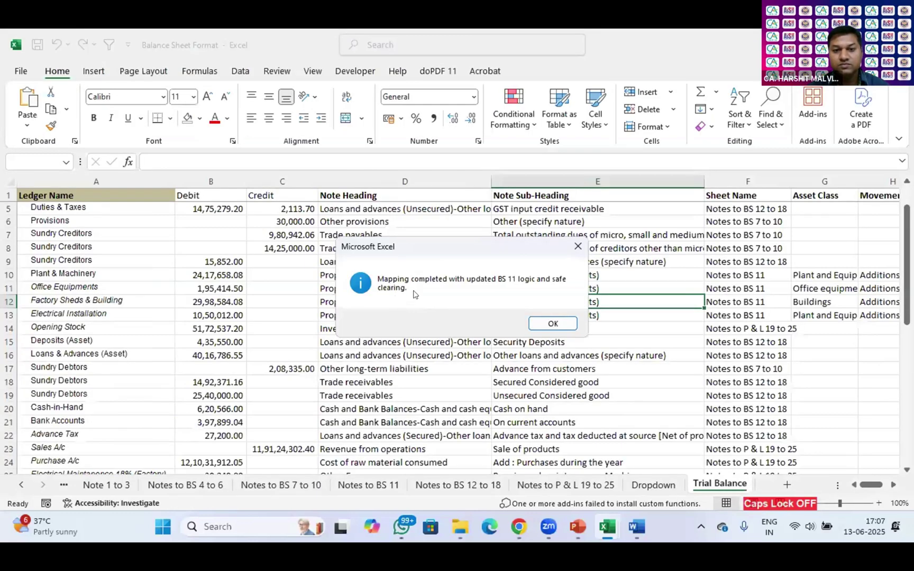
Dismiss the mapping-completed message and review the Balance Sheet, including the D52 difference check formula.
{"action": "left_click", "coordinate": [553, 323]}
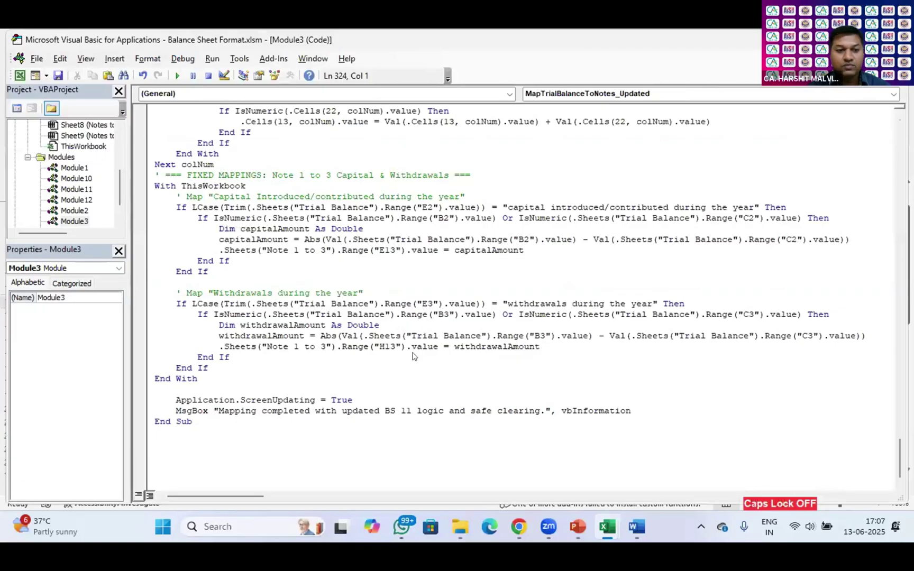
{"action": "key", "text": "alt+F11"}
{"action": "left_click", "coordinate": [23, 486]}
{"action": "left_click", "coordinate": [22, 486]}
{"action": "left_click", "coordinate": [113, 485]}
{"action": "scroll", "coordinate": [207, 398], "scroll_direction": "up", "scroll_amount": 2}
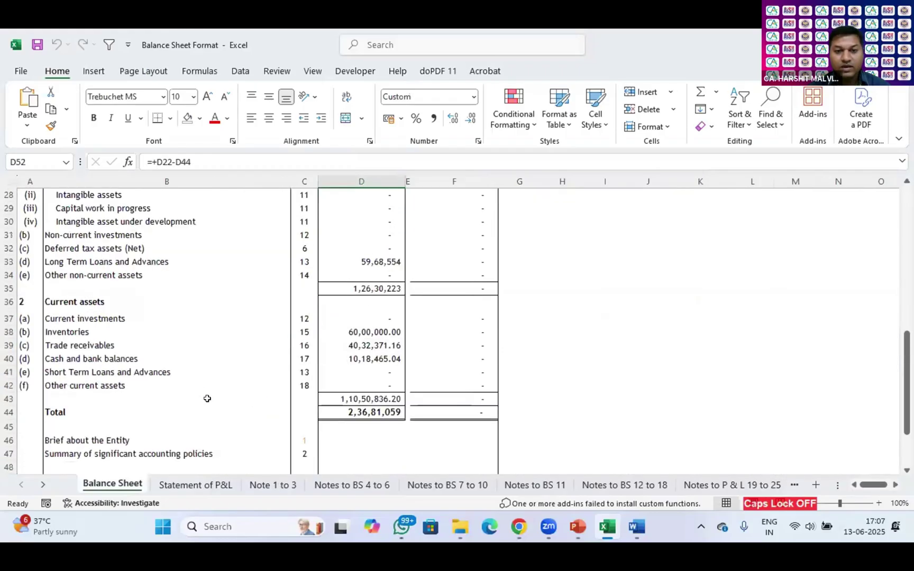
{"action": "scroll", "coordinate": [206, 399], "scroll_direction": "up", "scroll_amount": 9}
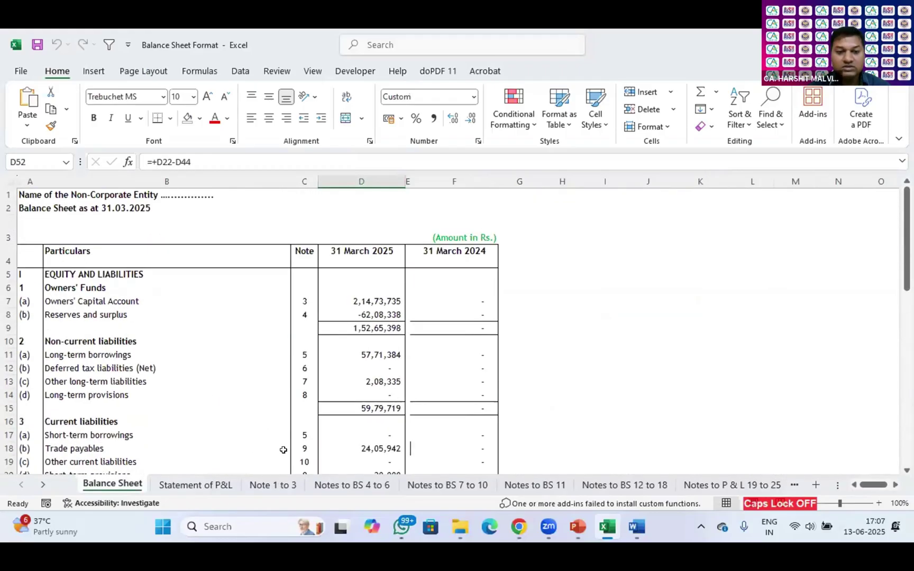
{"action": "scroll", "coordinate": [330, 310], "scroll_direction": "down", "scroll_amount": 8}
{"action": "scroll", "coordinate": [330, 310], "scroll_direction": "down", "scroll_amount": 5}
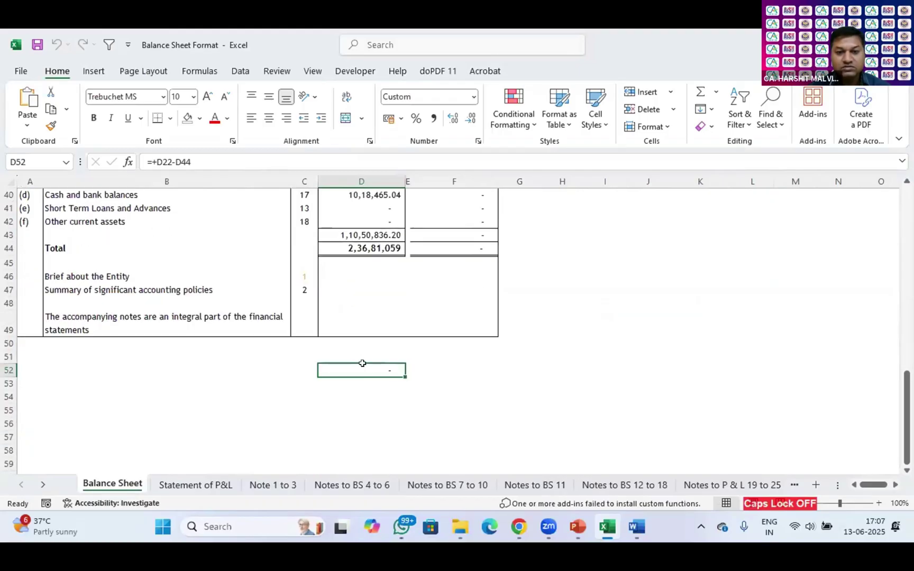
{"action": "double_click", "coordinate": [362, 363]}
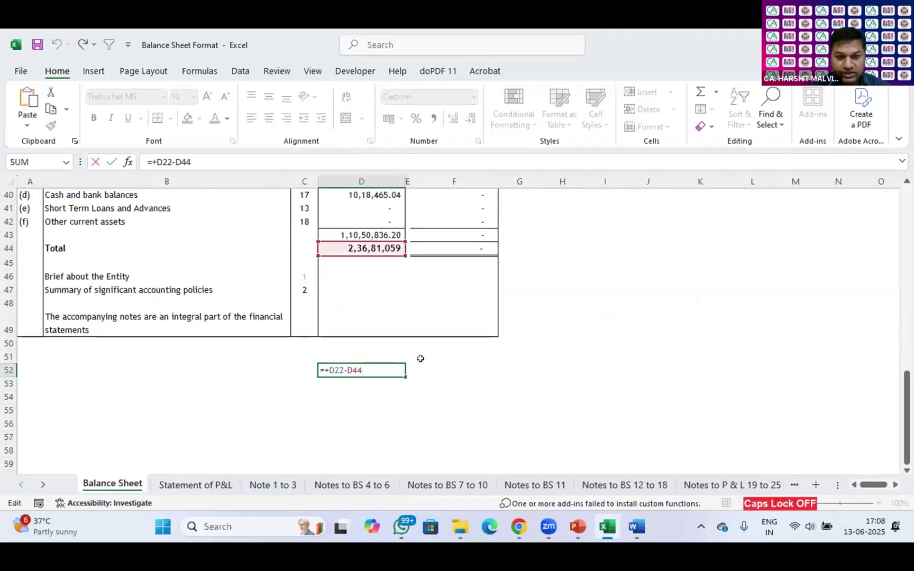
{"action": "scroll", "coordinate": [420, 358], "scroll_direction": "up", "scroll_amount": 7}
{"action": "key", "text": "Escape"}
Verify P&L, Undistributed Surplus in G11, and Note 3 capital 2,75,13,735, withdrawals 60,40,000, closing 2,14,73,735.
{"action": "left_click", "coordinate": [185, 485]}
{"action": "scroll", "coordinate": [296, 376], "scroll_direction": "down", "scroll_amount": 7}
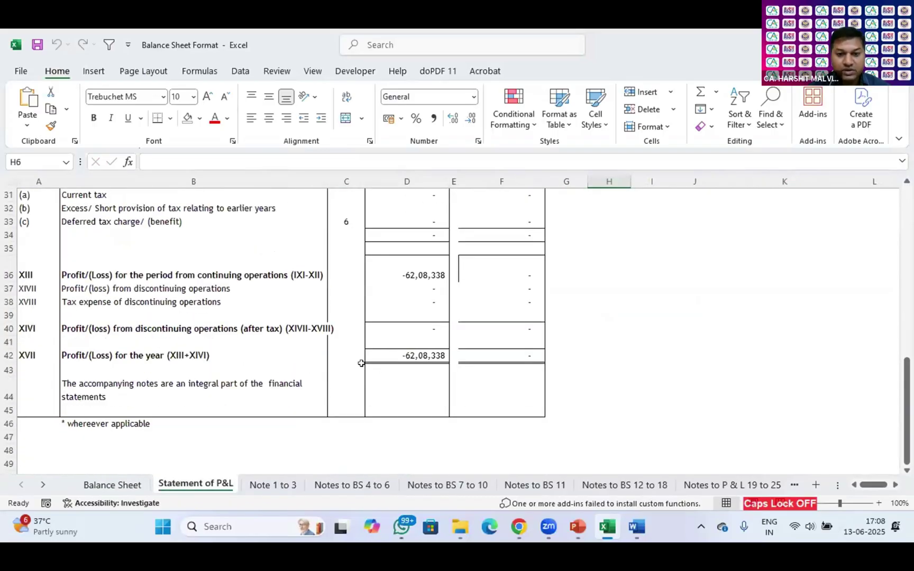
{"action": "left_click", "coordinate": [345, 485]}
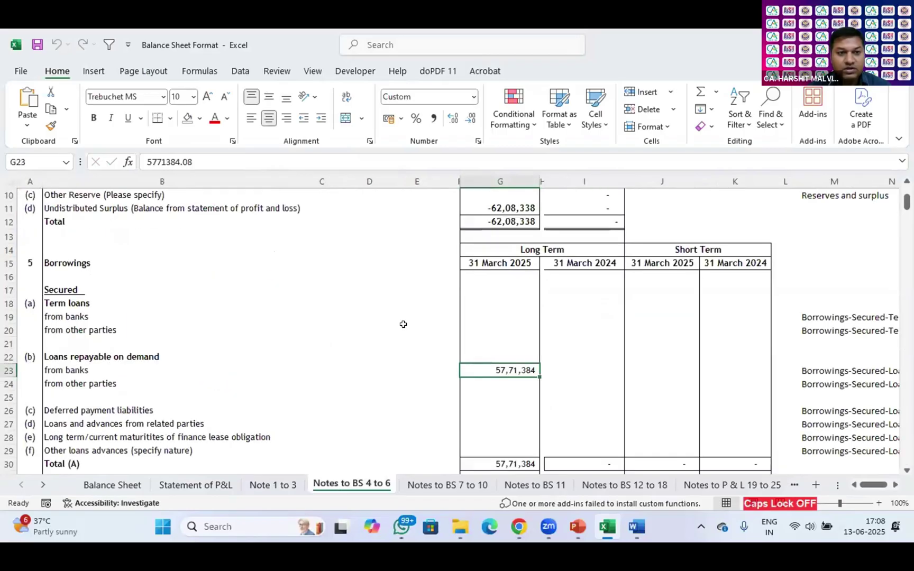
{"action": "scroll", "coordinate": [403, 325], "scroll_direction": "up", "scroll_amount": 2}
{"action": "left_click", "coordinate": [510, 295]}
{"action": "left_click", "coordinate": [273, 485]}
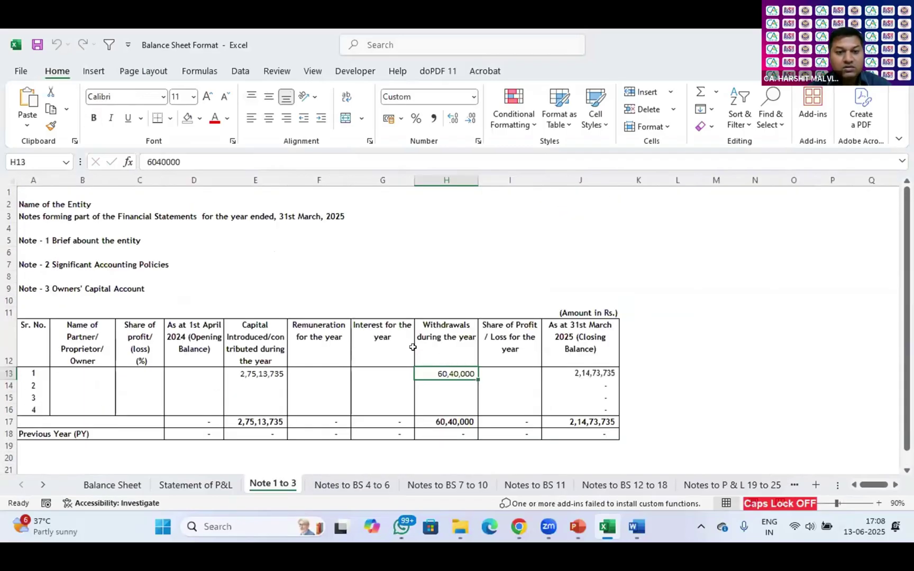
{"action": "left_click", "coordinate": [255, 375]}
{"action": "left_click", "coordinate": [458, 371]}
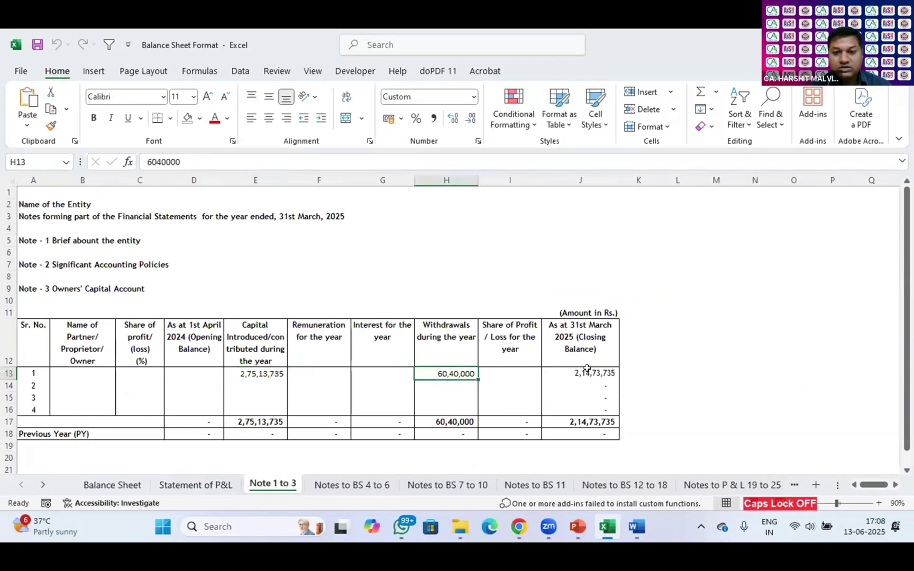
{"action": "left_click", "coordinate": [587, 370]}
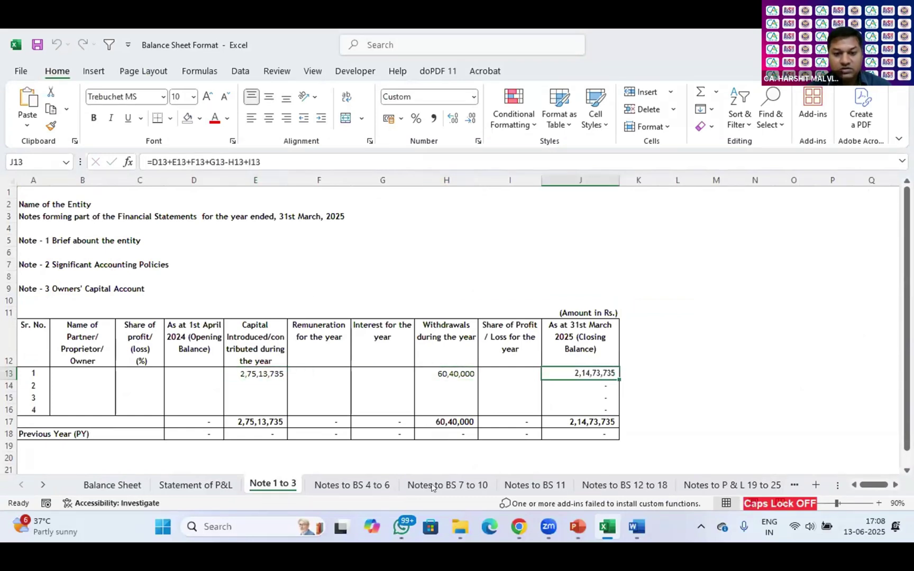
Glance through Notes to BS 11, Notes to P & L 19 to 25 and Dropdown, ending on Trial Balance.
{"action": "left_click", "coordinate": [532, 485]}
{"action": "scroll", "coordinate": [424, 326], "scroll_direction": "up", "scroll_amount": 2}
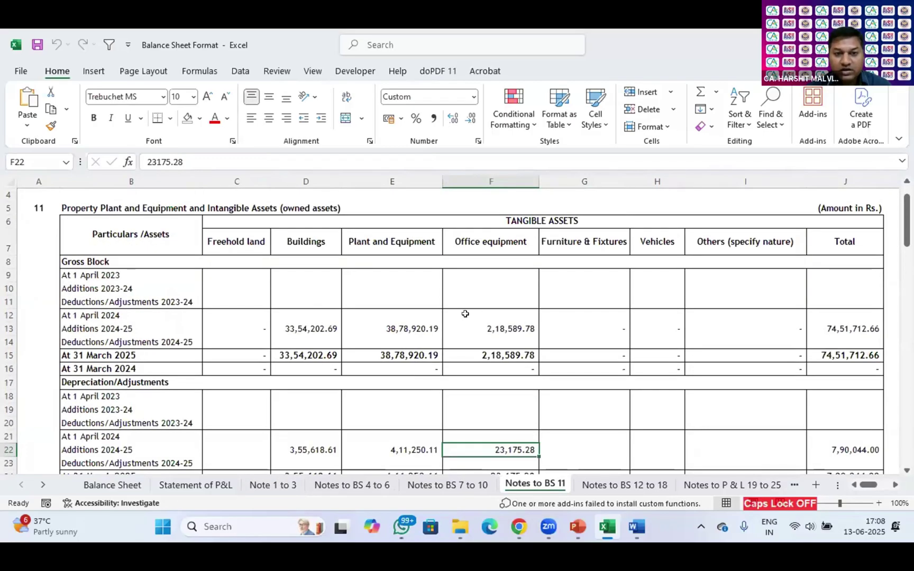
{"action": "scroll", "coordinate": [465, 313], "scroll_direction": "down", "scroll_amount": 1}
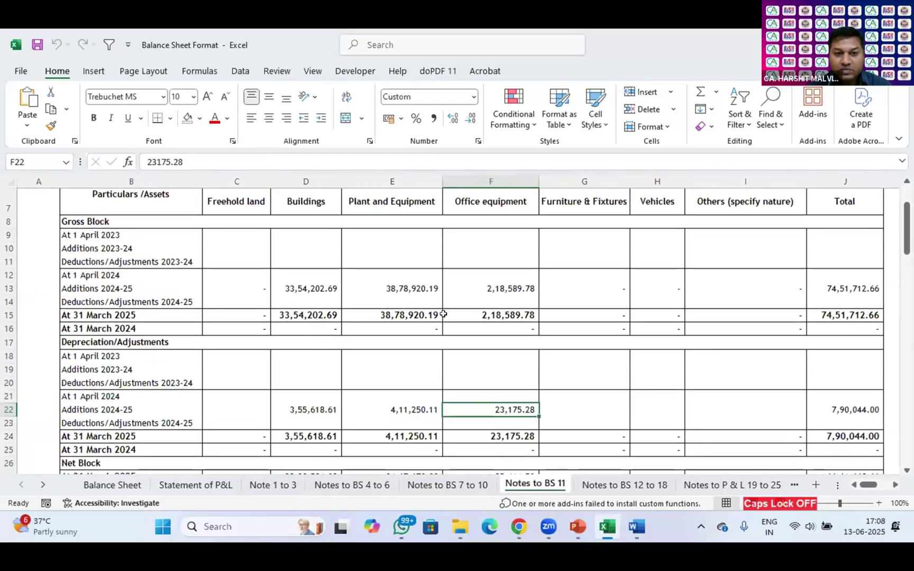
{"action": "left_click", "coordinate": [746, 483]}
{"action": "left_click", "coordinate": [754, 485]}
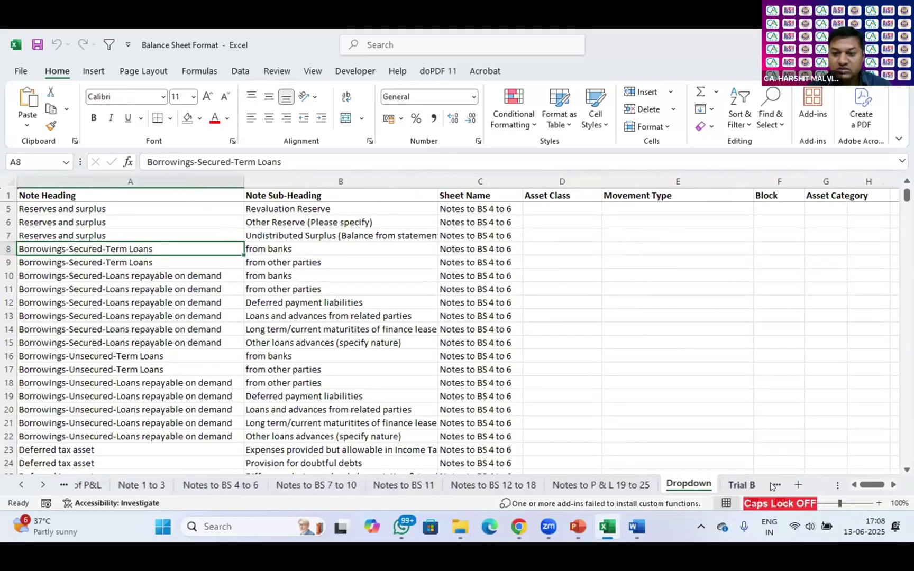
{"action": "left_click", "coordinate": [776, 485]}
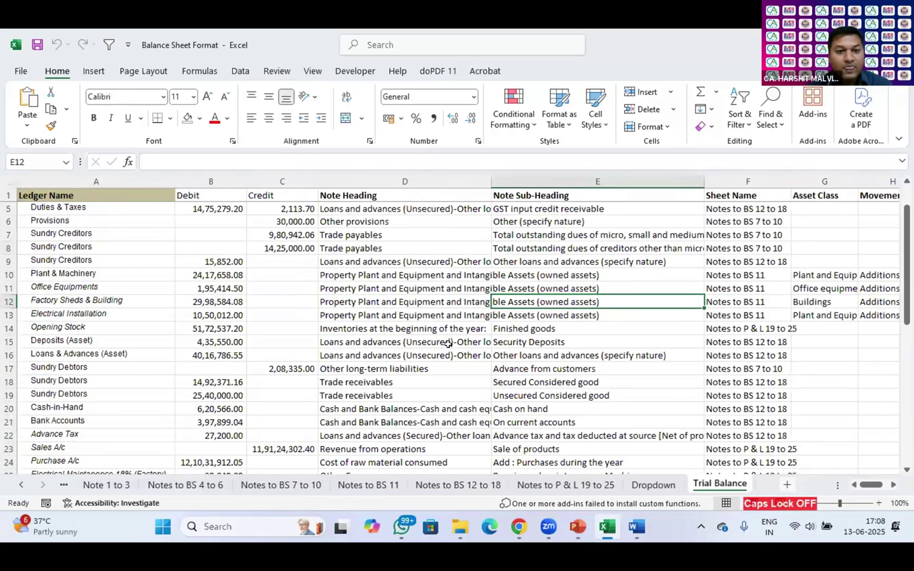
{"action": "left_click", "coordinate": [206, 275]}
{"action": "left_click", "coordinate": [217, 291]}
{"action": "left_click", "coordinate": [217, 298]}
{"action": "left_click", "coordinate": [212, 271]}
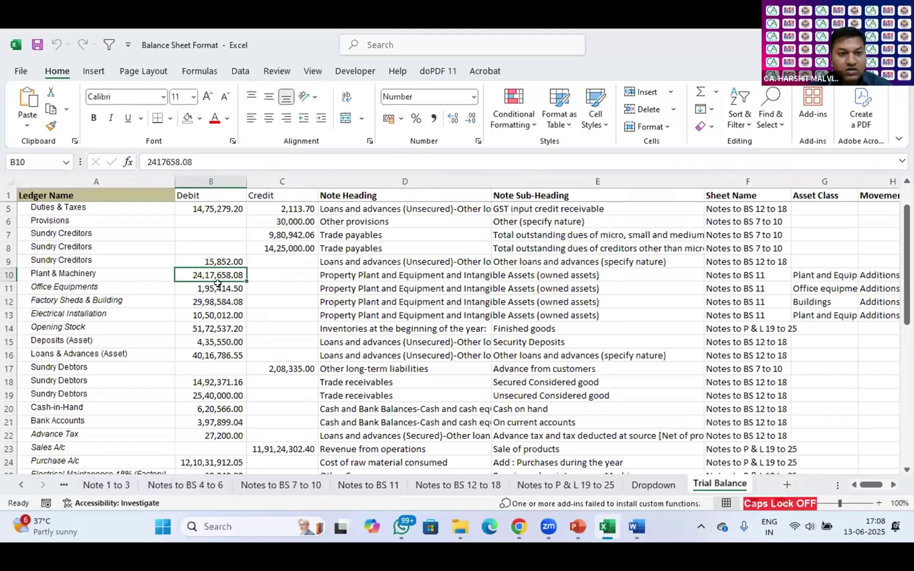
{"action": "key", "text": "Down"}
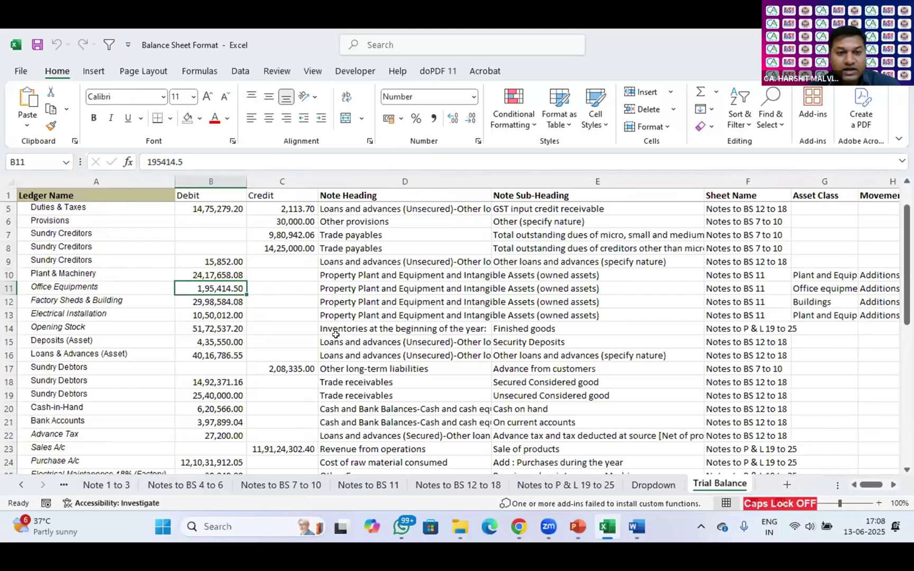
{"action": "scroll", "coordinate": [361, 339], "scroll_direction": "up", "scroll_amount": 1}
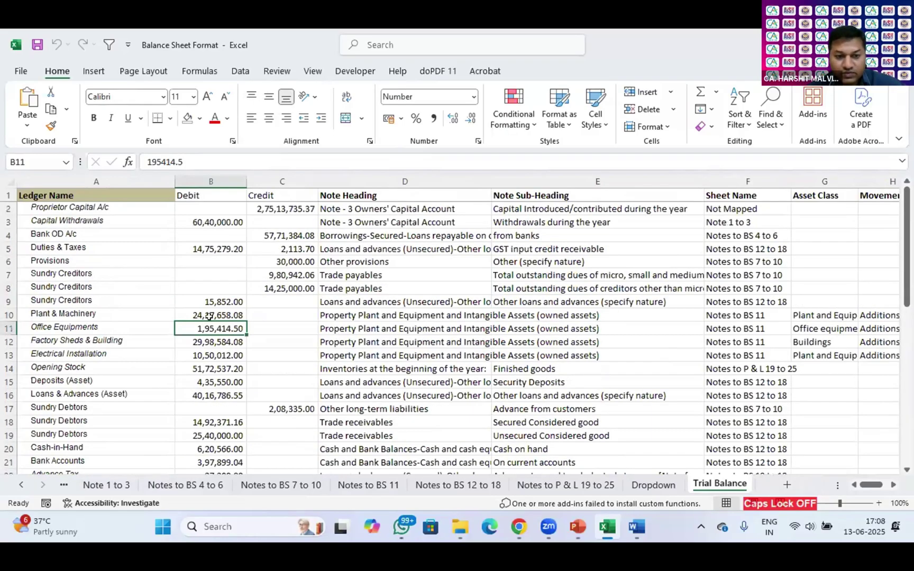
{"action": "left_click", "coordinate": [369, 485]}
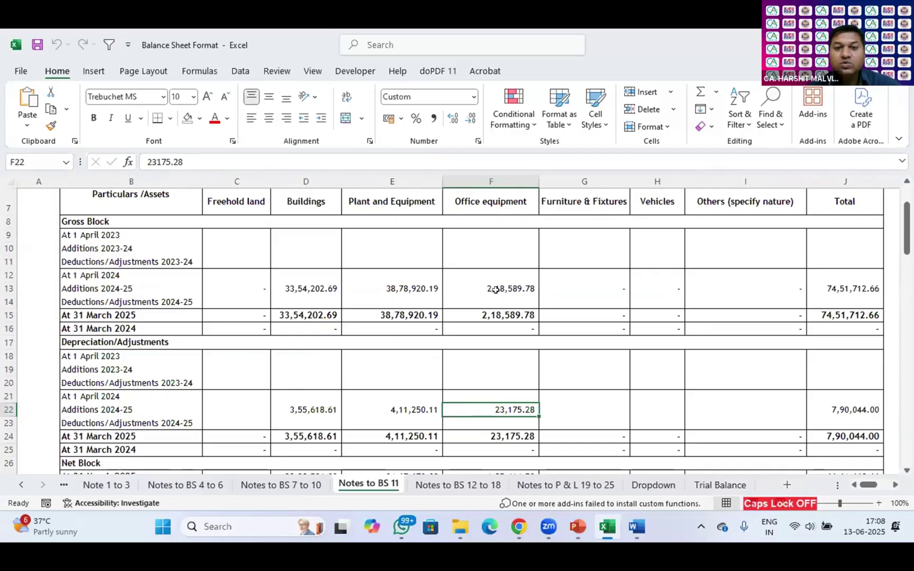
{"action": "left_click", "coordinate": [700, 485]}
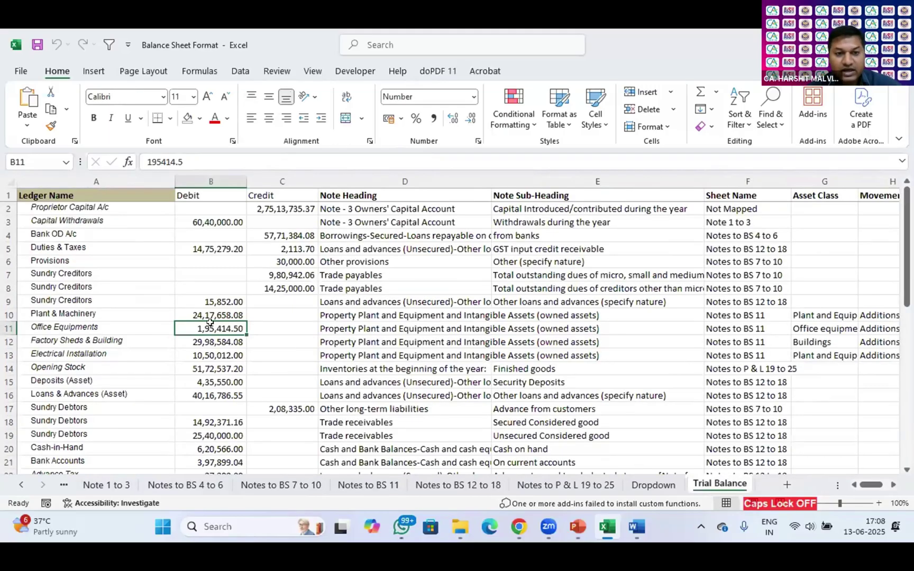
{"action": "scroll", "coordinate": [259, 321], "scroll_direction": "down", "scroll_amount": 2}
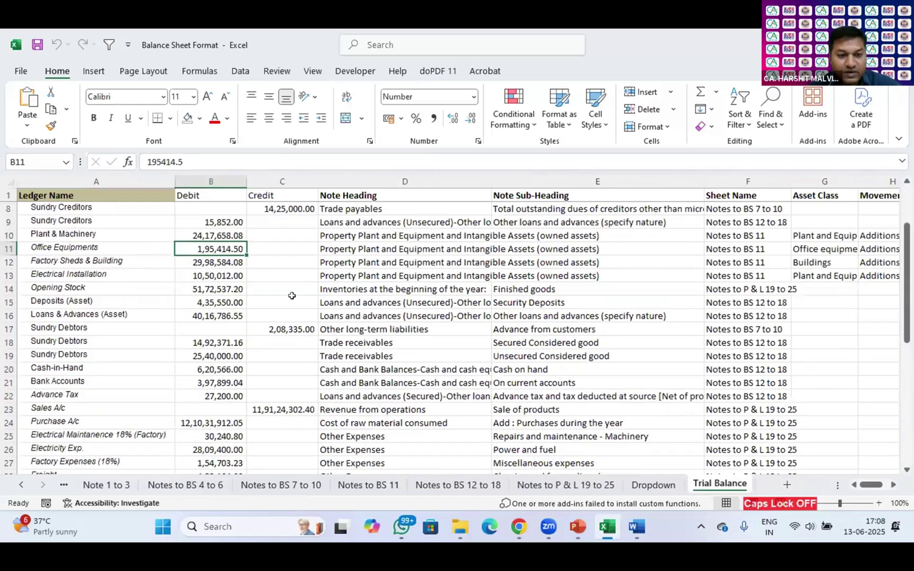
{"action": "scroll", "coordinate": [309, 326], "scroll_direction": "down", "scroll_amount": 2}
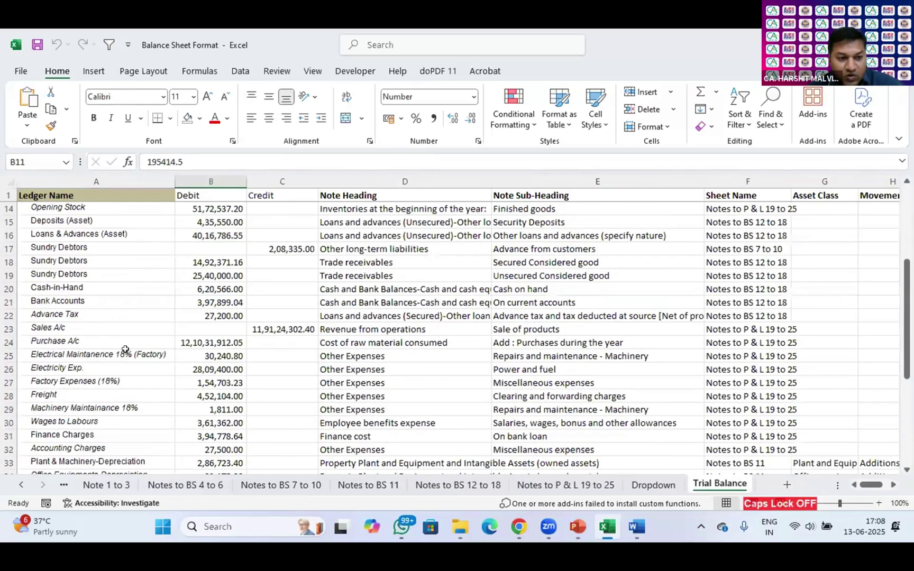
{"action": "scroll", "coordinate": [196, 364], "scroll_direction": "down", "scroll_amount": 2}
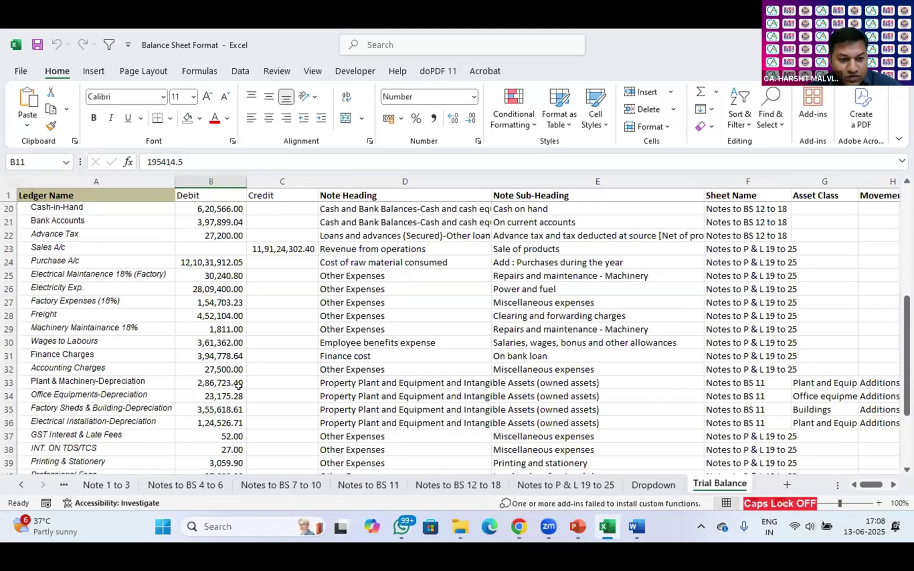
{"action": "left_click", "coordinate": [222, 393], "text": "ctrl"}
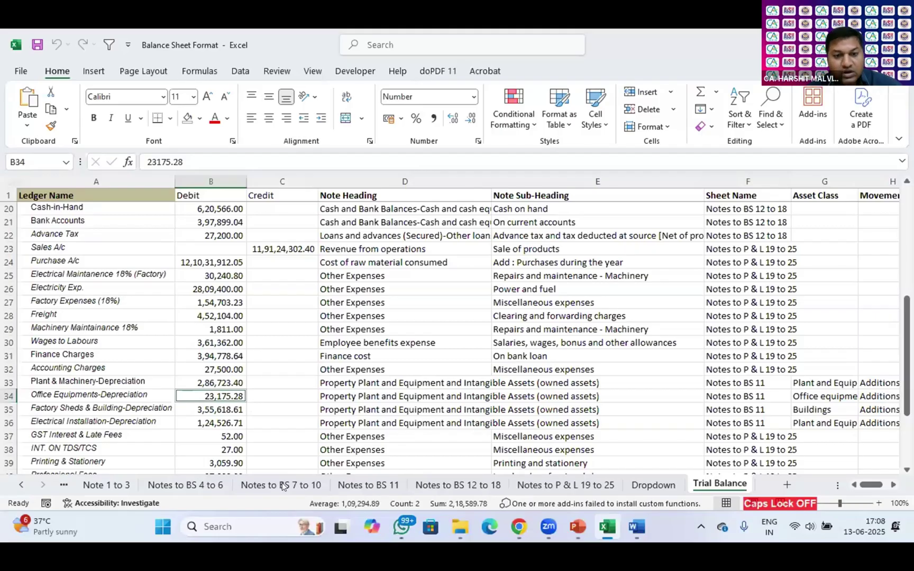
{"action": "left_click", "coordinate": [282, 370]}
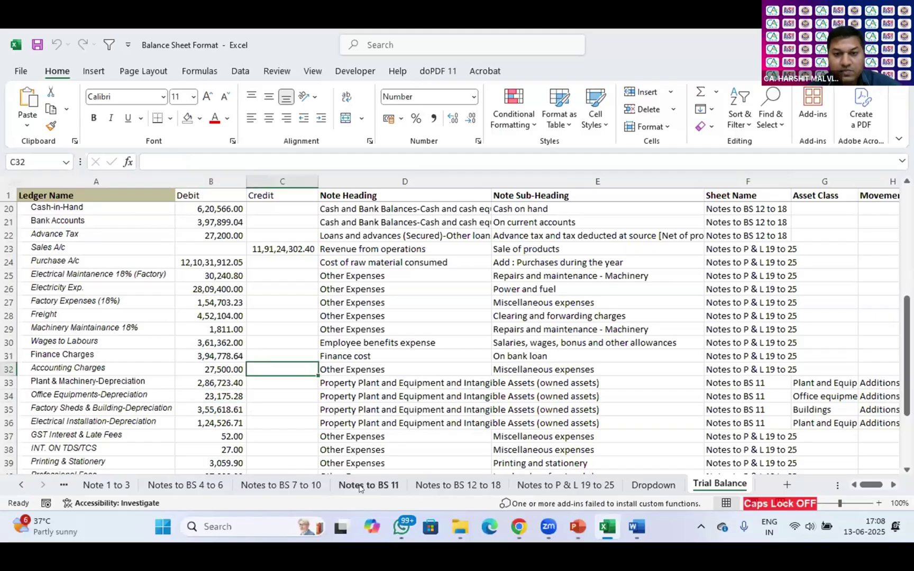
{"action": "key", "text": "ctrl+Page_Up"}
{"action": "key", "text": "ctrl+Page_Up"}
{"action": "key", "text": "ctrl+Page_Up"}
{"action": "key", "text": "ctrl+Page_Up"}
{"action": "scroll", "coordinate": [455, 401], "scroll_direction": "down", "scroll_amount": 2}
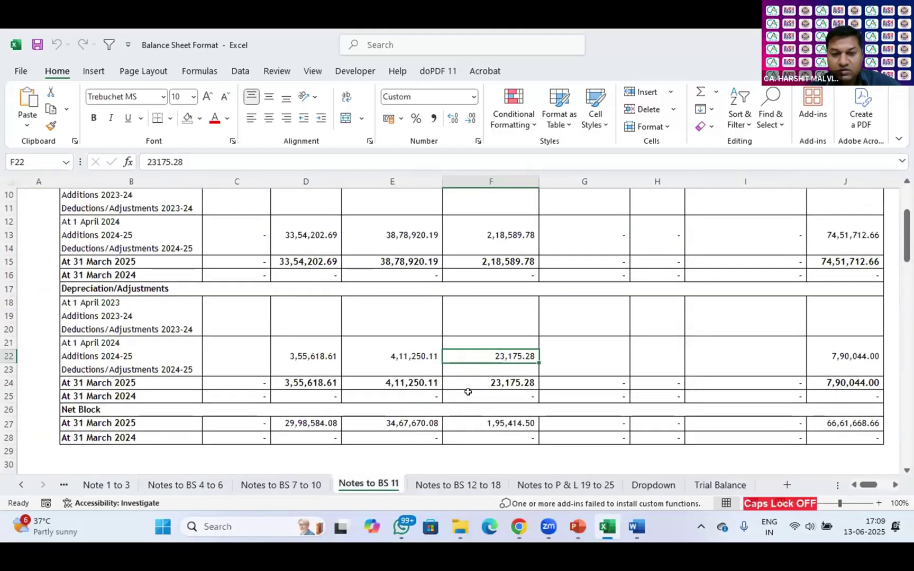
{"action": "scroll", "coordinate": [572, 357], "scroll_direction": "up", "scroll_amount": 3}
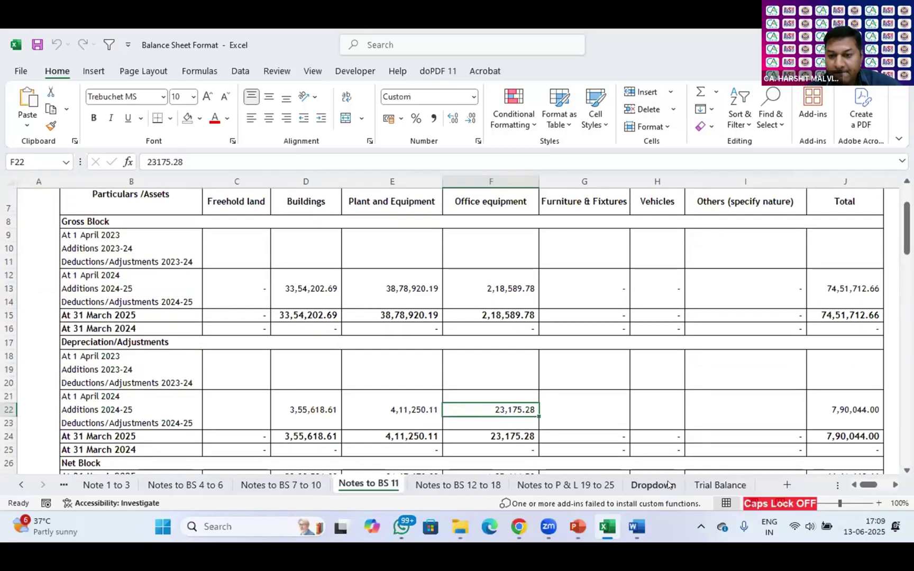
{"action": "left_click", "coordinate": [721, 485]}
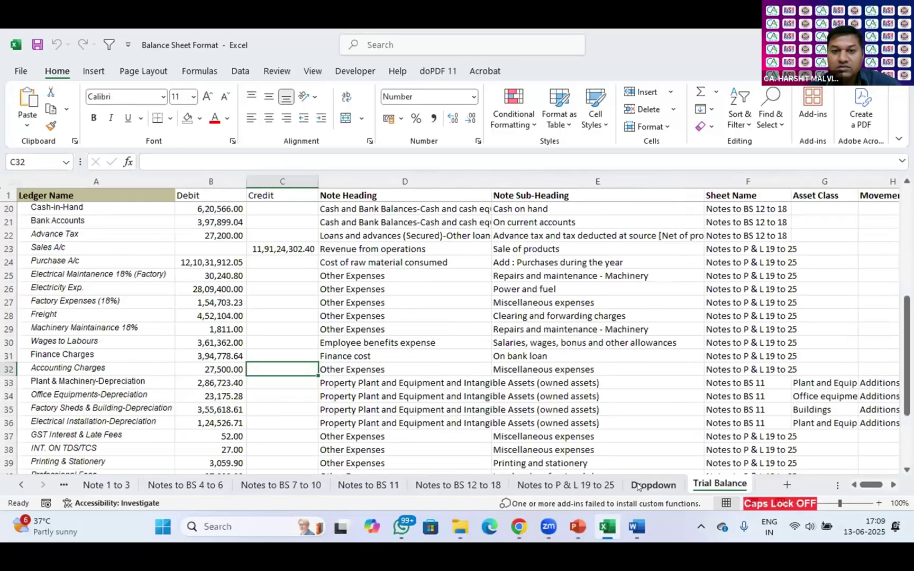
{"action": "left_click", "coordinate": [639, 485]}
{"action": "left_click", "coordinate": [741, 486]}
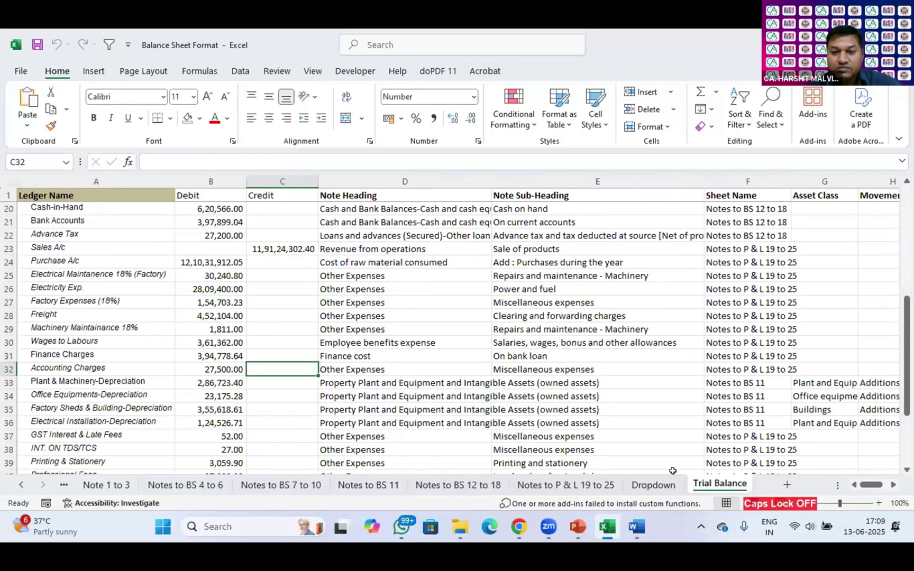
{"action": "left_click", "coordinate": [572, 355]}
{"action": "scroll", "coordinate": [573, 355], "scroll_direction": "up", "scroll_amount": 6}
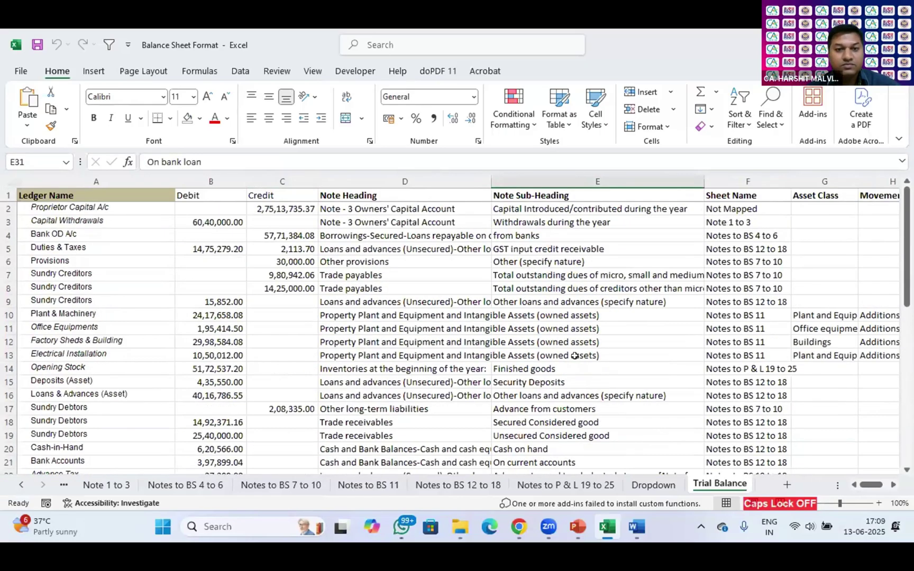
Save the workbook and inspect the Proprietor Capital A/c credit formula in row 2.
{"action": "left_click", "coordinate": [37, 44]}
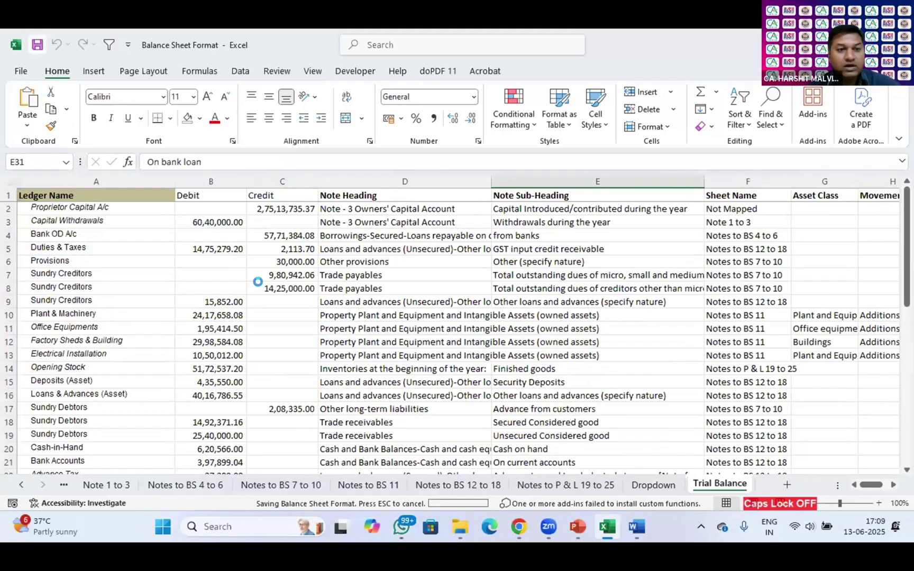
{"action": "left_click", "coordinate": [199, 207]}
{"action": "left_click", "coordinate": [255, 209]}
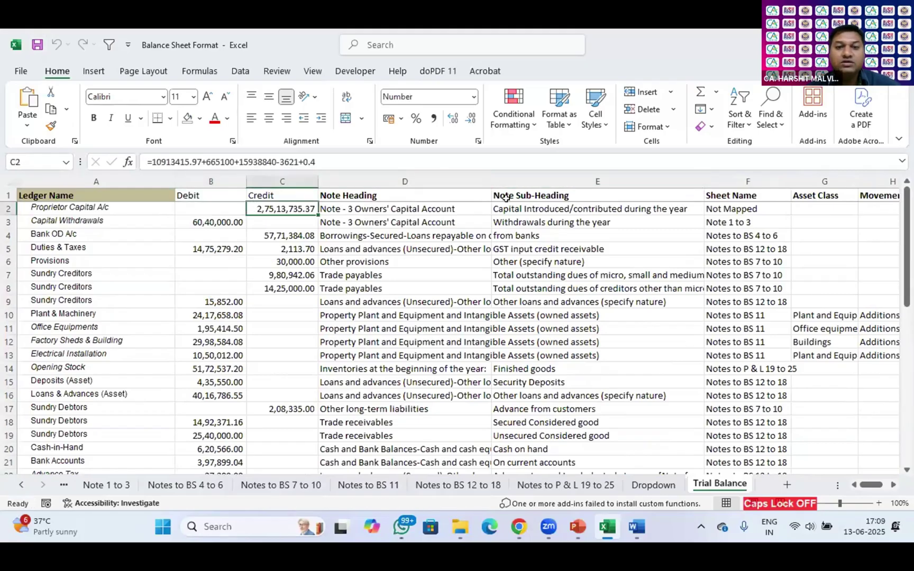
Step along row 2 to its note sub-heading and Asset Class mapping cells.
{"action": "key", "text": "Right"}
{"action": "key", "text": "Right"}
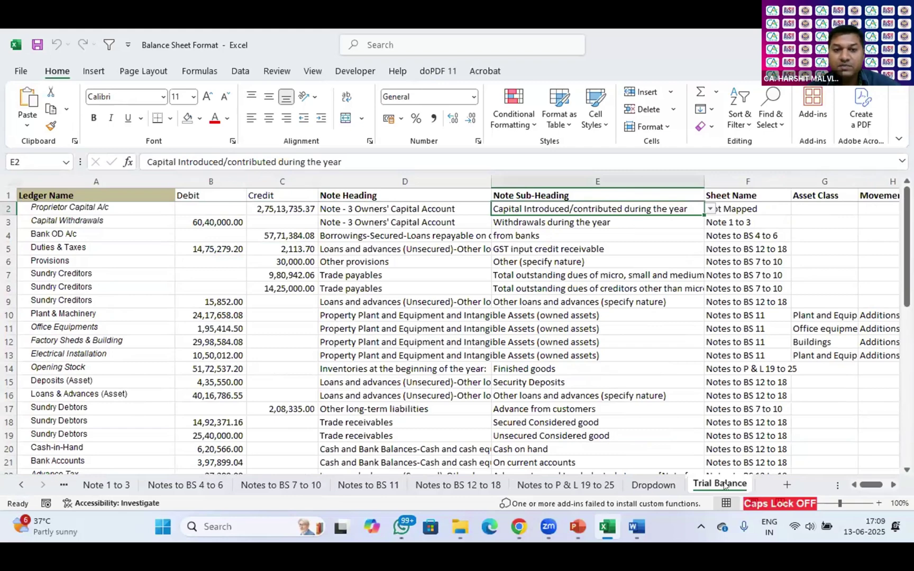
{"action": "key", "text": "Right"}
{"action": "key", "text": "Right"}
{"action": "scroll", "coordinate": [518, 333], "scroll_direction": "down", "scroll_amount": 4}
{"action": "scroll", "coordinate": [517, 333], "scroll_direction": "down", "scroll_amount": 5}
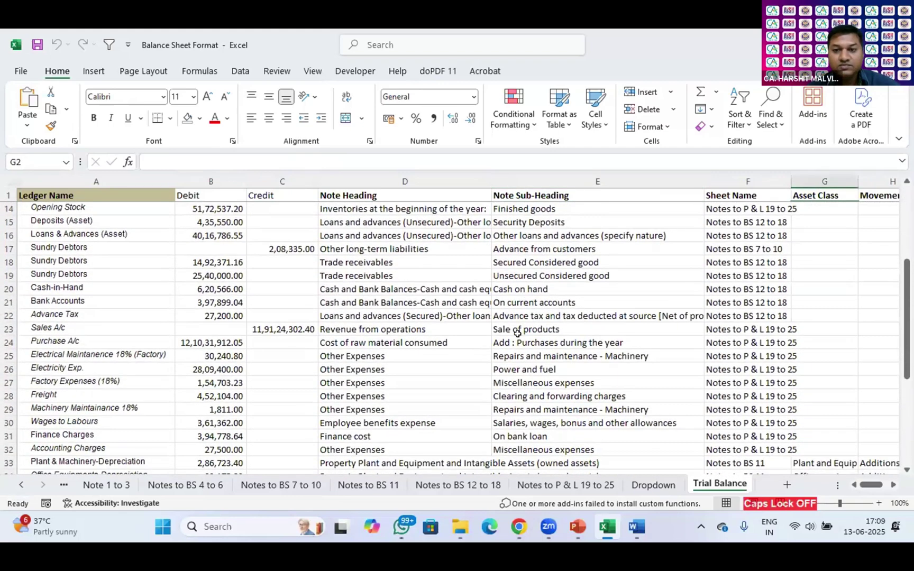
{"action": "scroll", "coordinate": [441, 305], "scroll_direction": "up", "scroll_amount": 5}
{"action": "scroll", "coordinate": [441, 305], "scroll_direction": "up", "scroll_amount": 4}
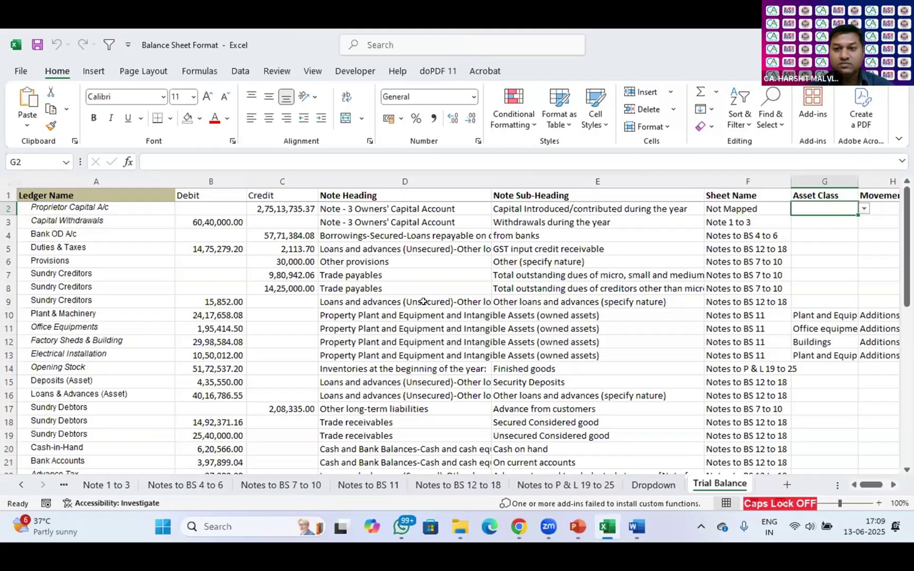
{"action": "left_click", "coordinate": [456, 209]}
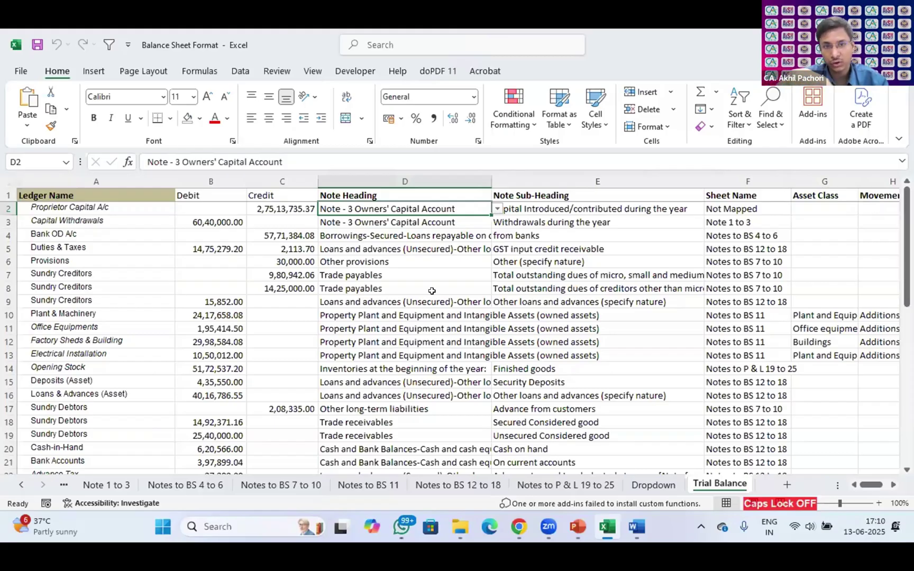
{"action": "left_click", "coordinate": [523, 209]}
{"action": "left_click", "coordinate": [487, 210]}
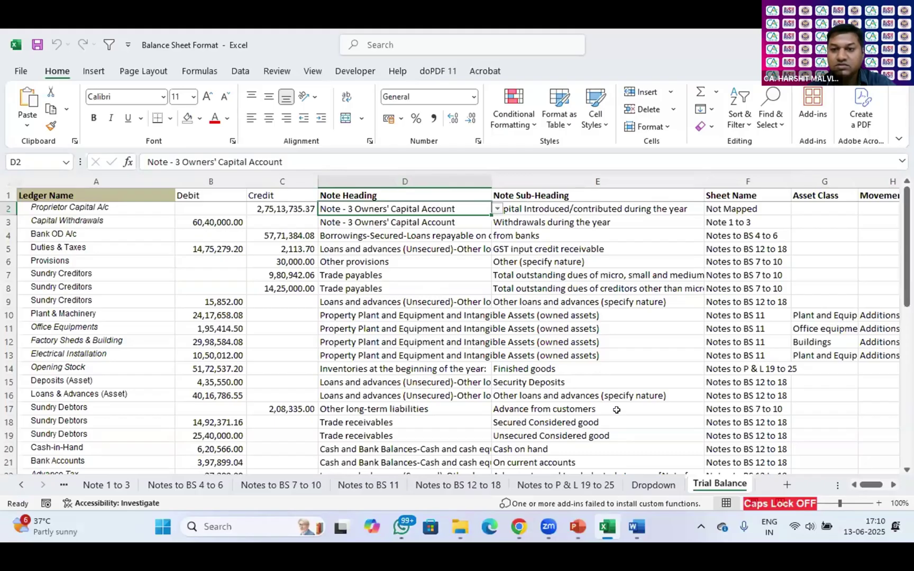
{"action": "left_click", "coordinate": [654, 486]}
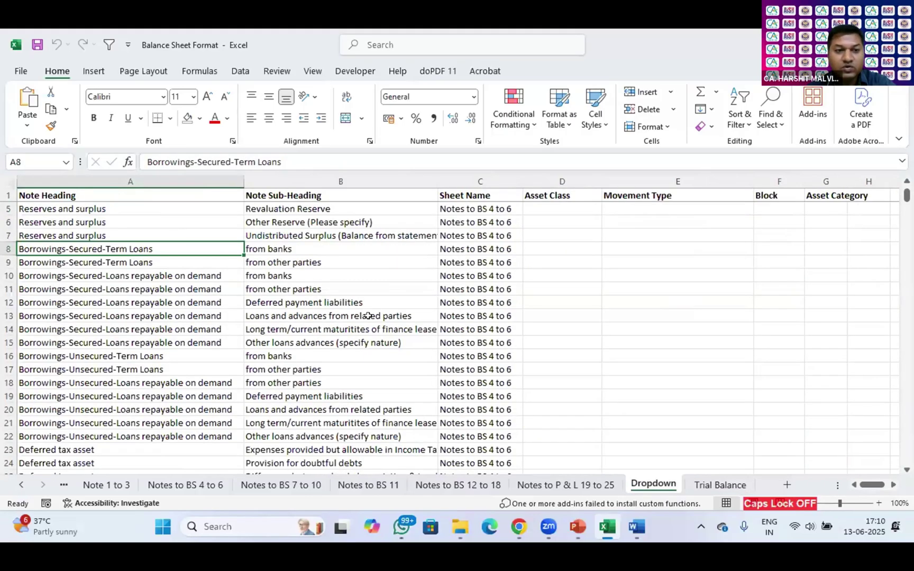
{"action": "scroll", "coordinate": [175, 355], "scroll_direction": "down", "scroll_amount": 2}
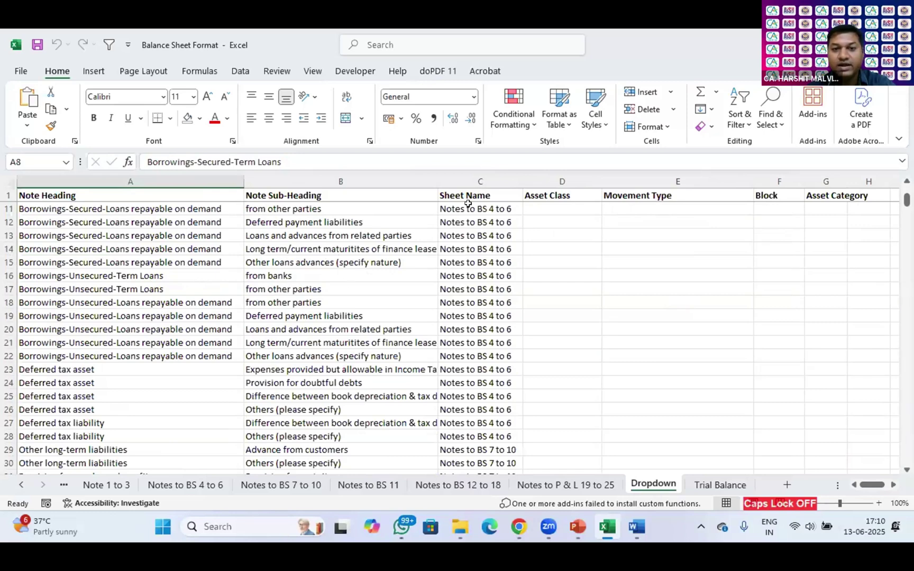
{"action": "scroll", "coordinate": [470, 257], "scroll_direction": "down", "scroll_amount": 6}
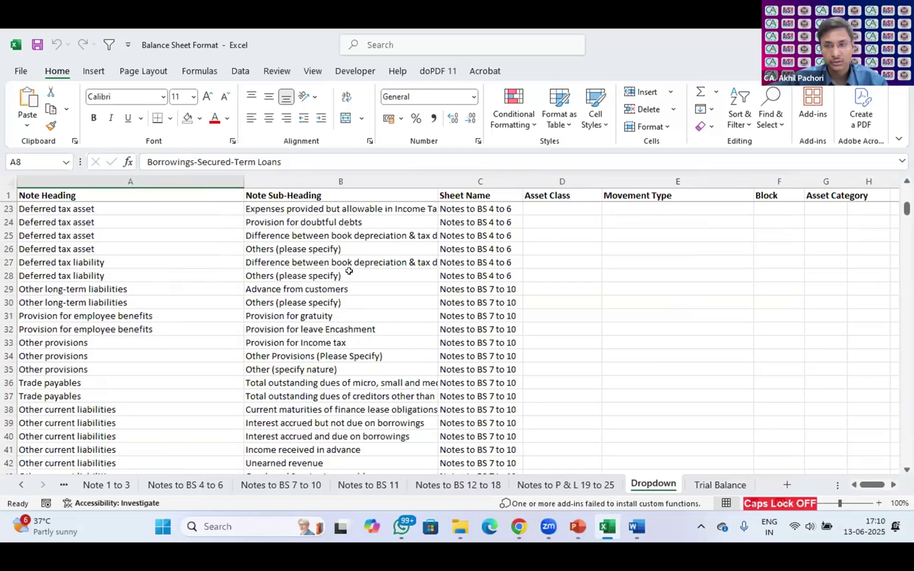
{"action": "scroll", "coordinate": [465, 355], "scroll_direction": "up", "scroll_amount": 3}
{"action": "left_click", "coordinate": [644, 424]}
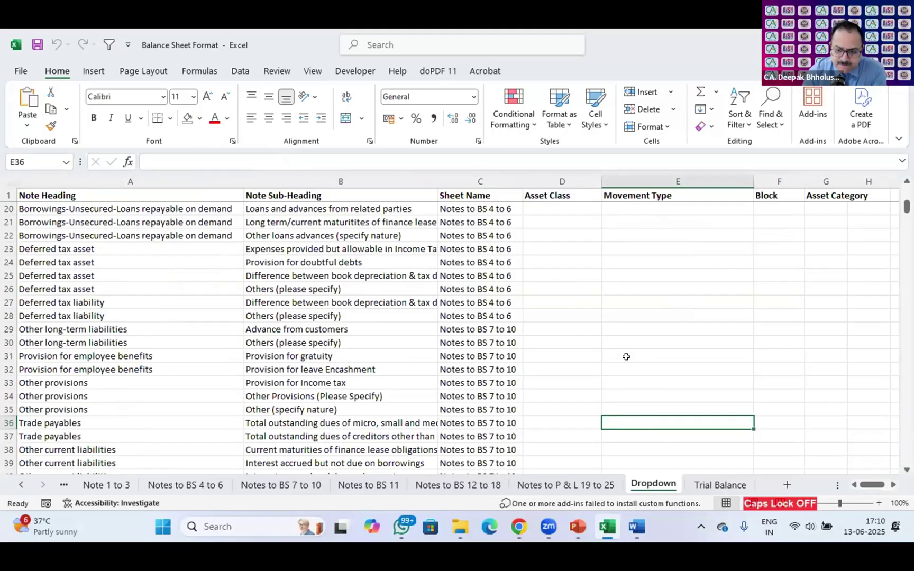
{"action": "left_click", "coordinate": [105, 486]}
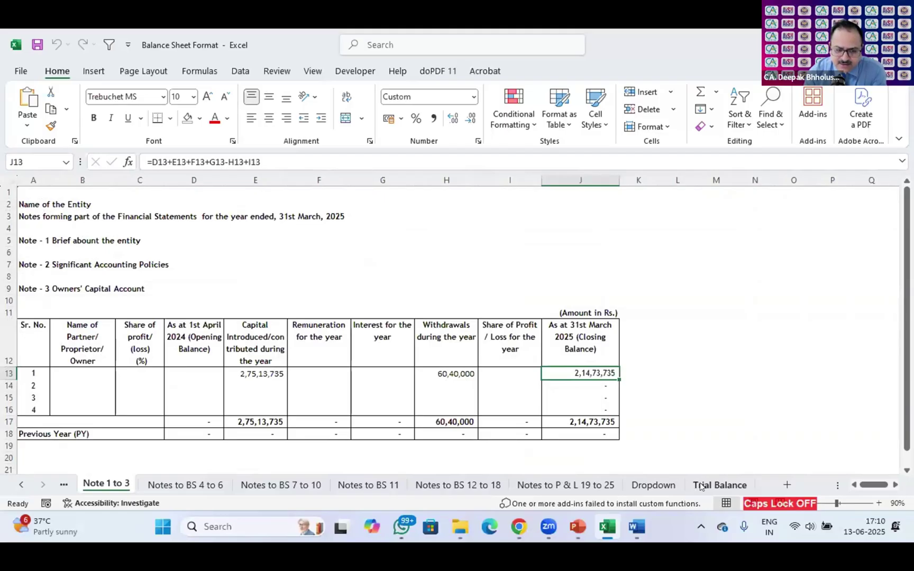
{"action": "key", "text": "ctrl+Page_Down"}
{"action": "key", "text": "ctrl+Page_Down"}
{"action": "key", "text": "ctrl+Page_Down"}
{"action": "key", "text": "ctrl+Page_Down"}
{"action": "key", "text": "ctrl+Page_Down"}
{"action": "key", "text": "ctrl+Page_Down"}
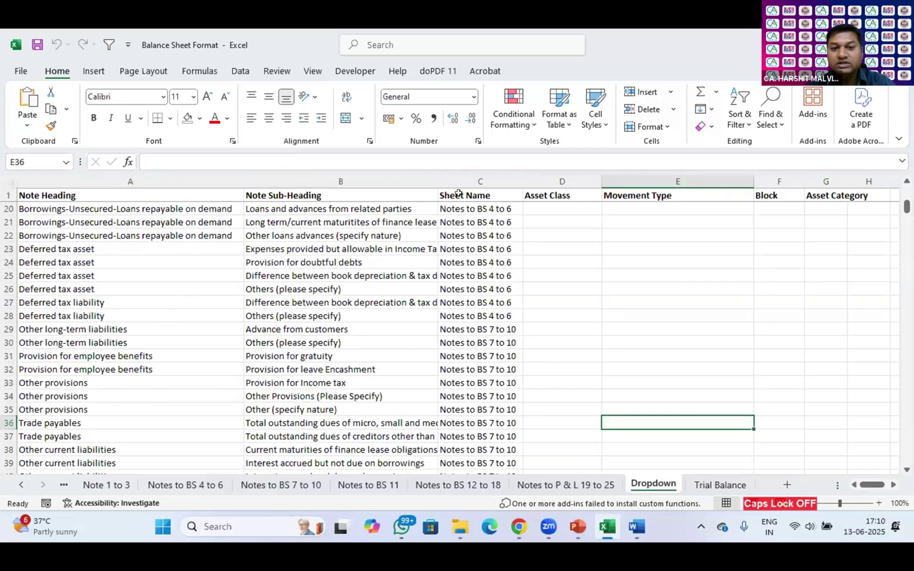
{"action": "left_click", "coordinate": [720, 485]}
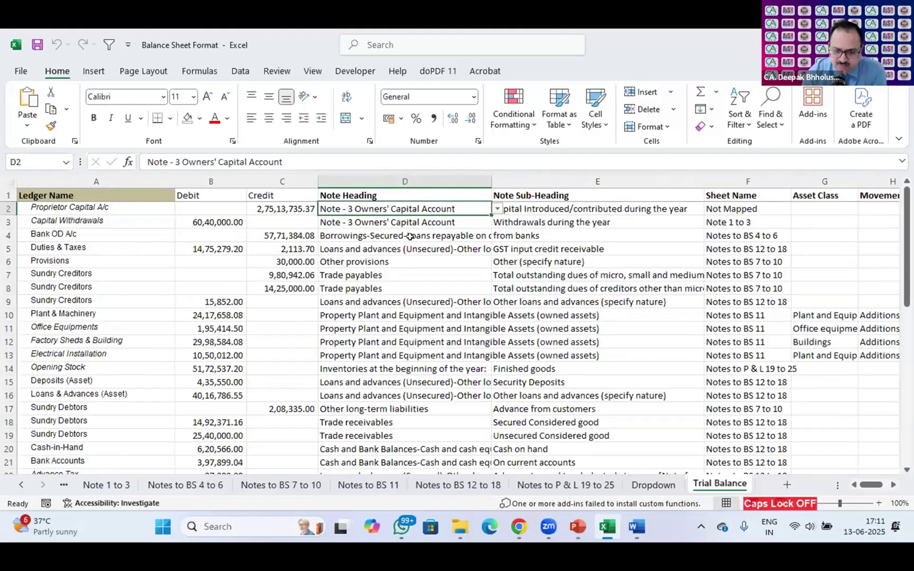
{"action": "left_click", "coordinate": [653, 485]}
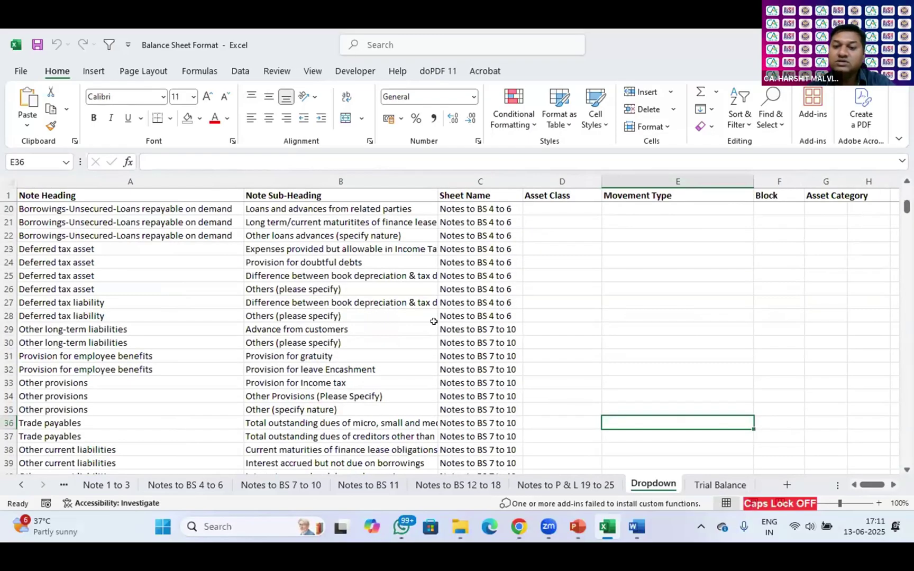
{"action": "key", "text": "ctrl+Page_Down"}
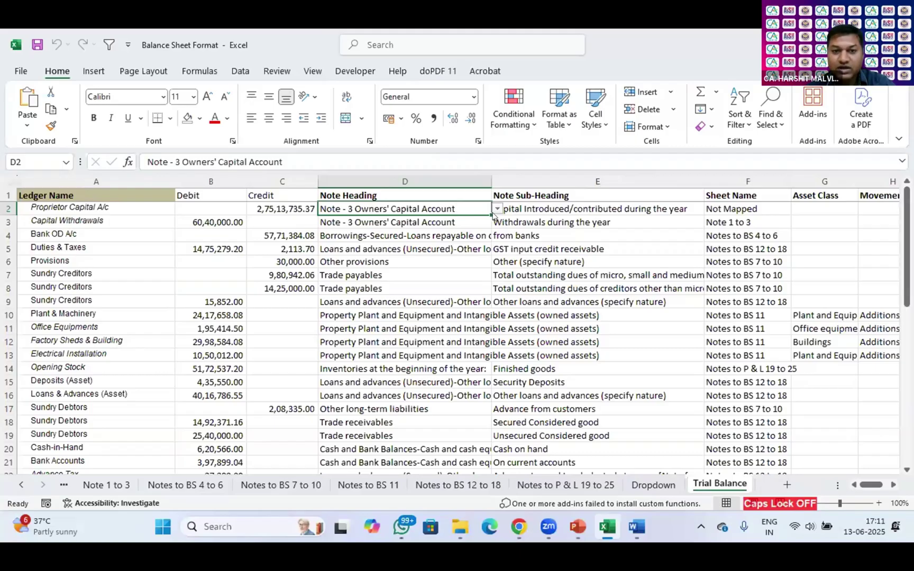
{"action": "left_click", "coordinate": [370, 272]}
{"action": "left_click", "coordinate": [143, 273]}
{"action": "left_click", "coordinate": [336, 271]}
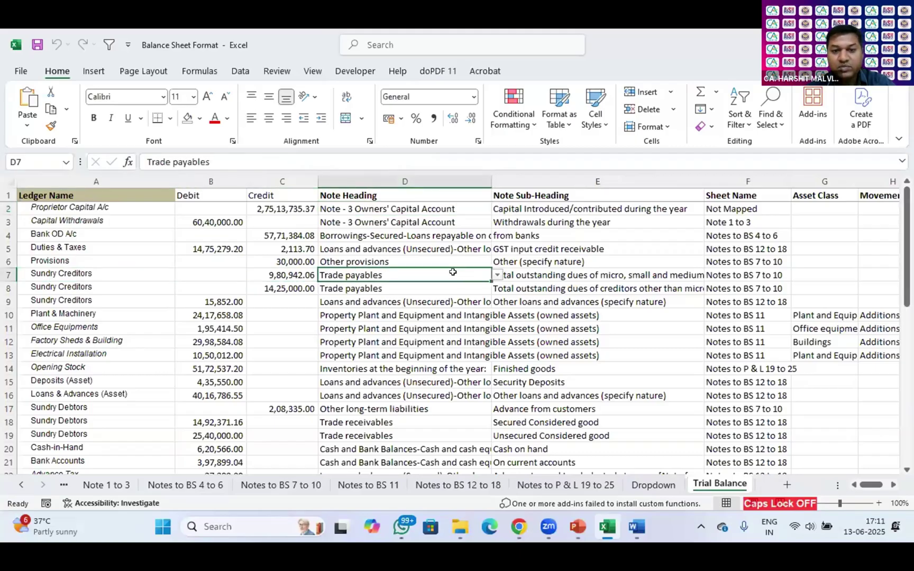
{"action": "left_click", "coordinate": [497, 276]}
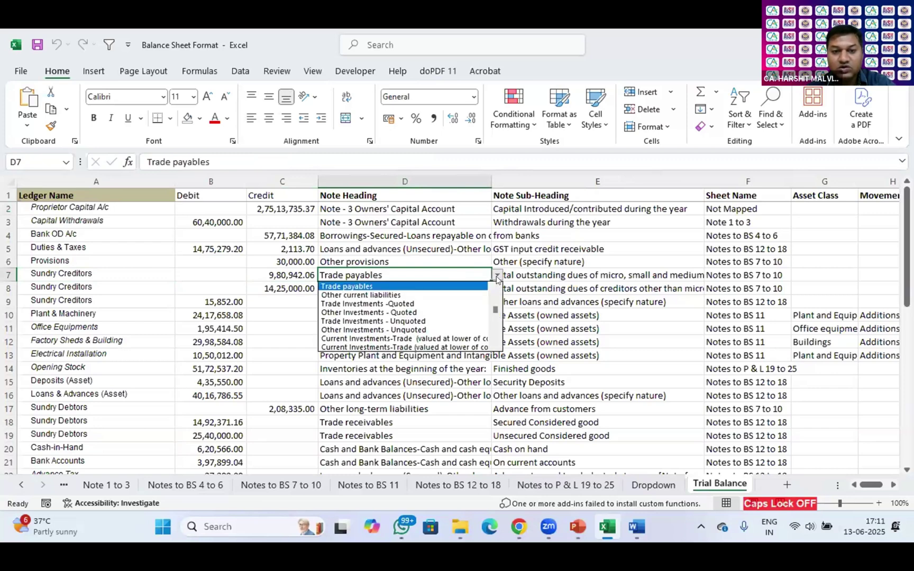
{"action": "left_click", "coordinate": [433, 281]}
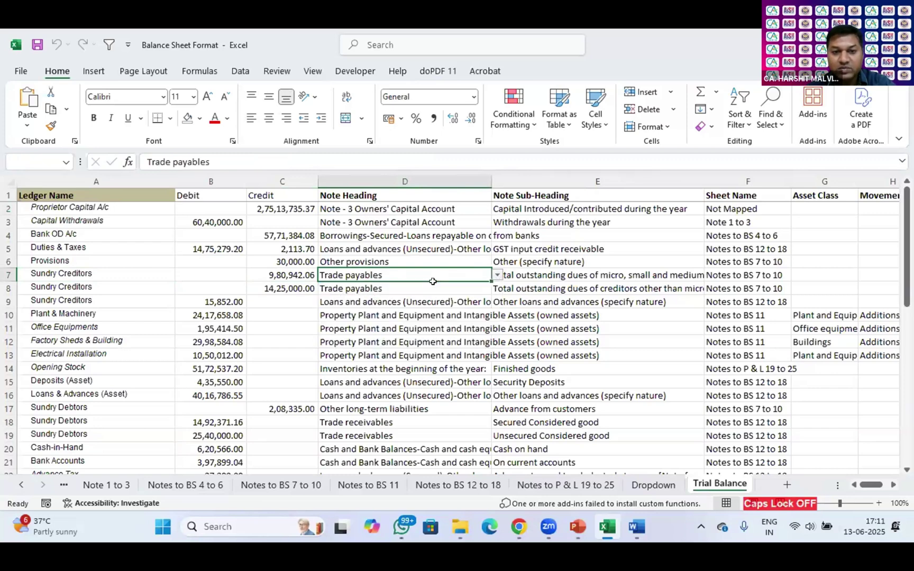
{"action": "left_click", "coordinate": [562, 271]}
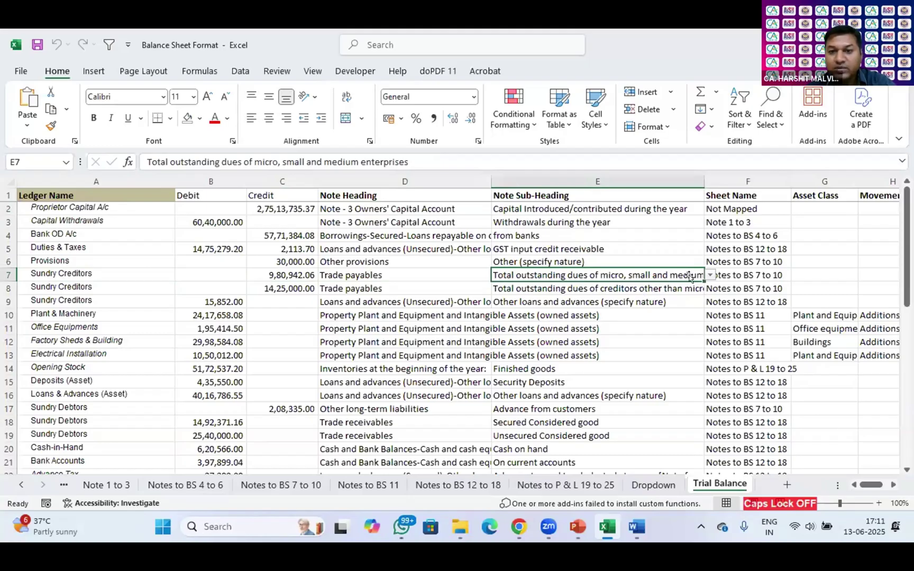
{"action": "left_click", "coordinate": [709, 276]}
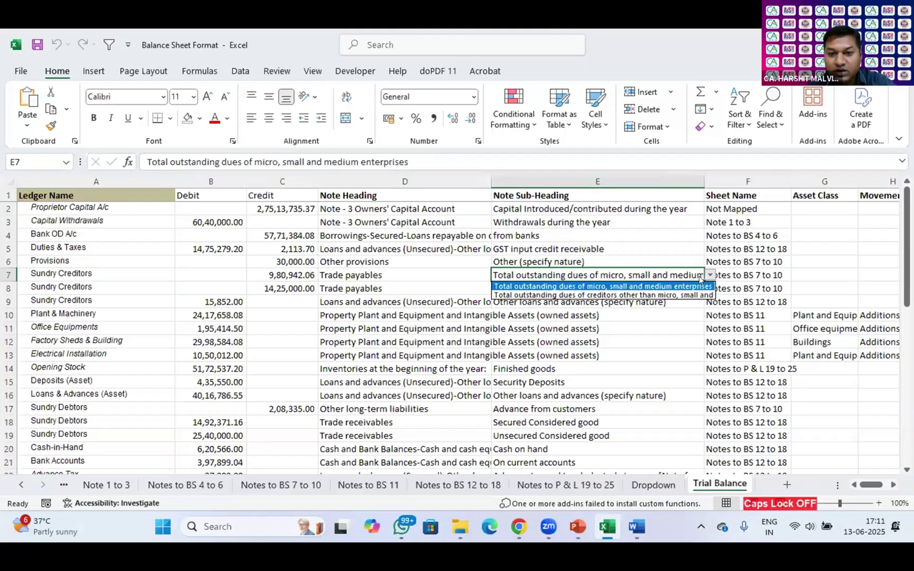
{"action": "left_click", "coordinate": [643, 285]}
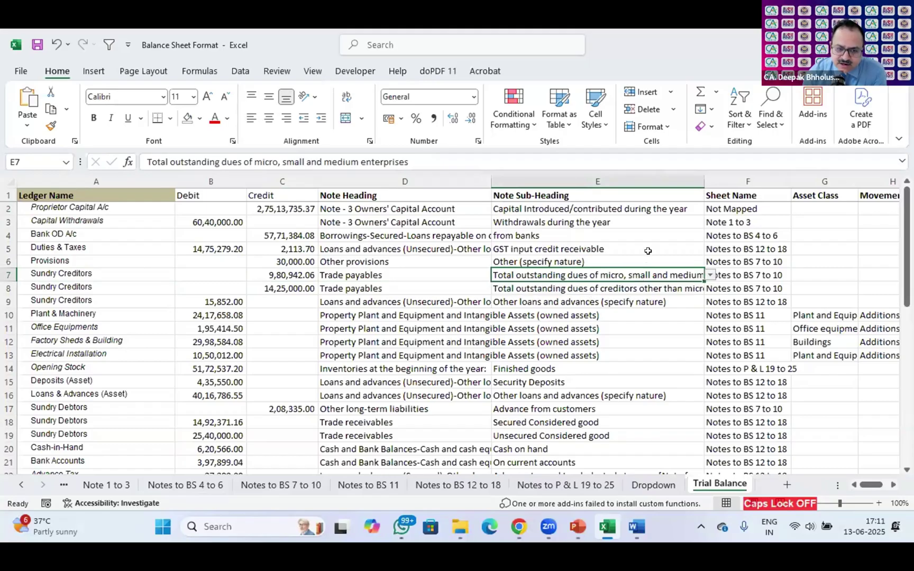
{"action": "left_click", "coordinate": [647, 257]}
{"action": "key", "text": "Down"}
{"action": "key", "text": "Left"}
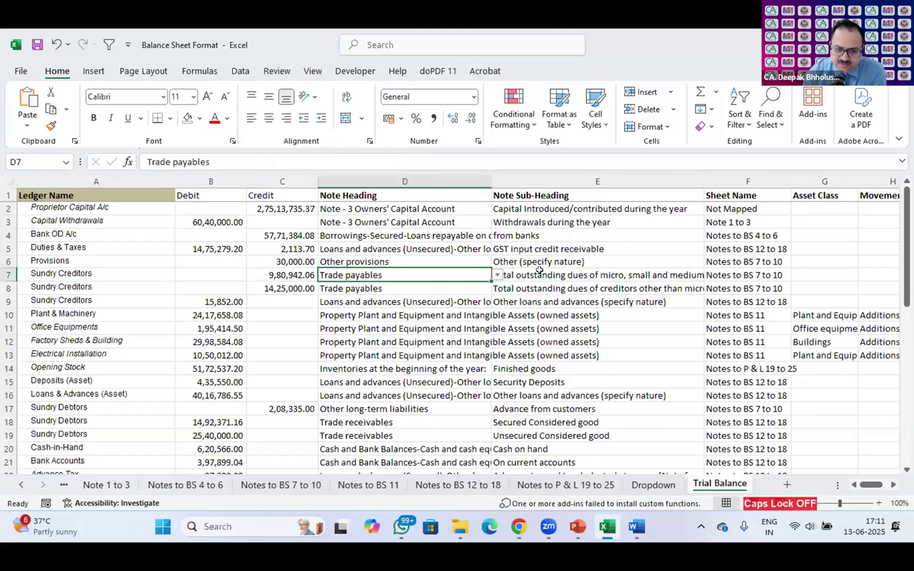
{"action": "left_click", "coordinate": [542, 274]}
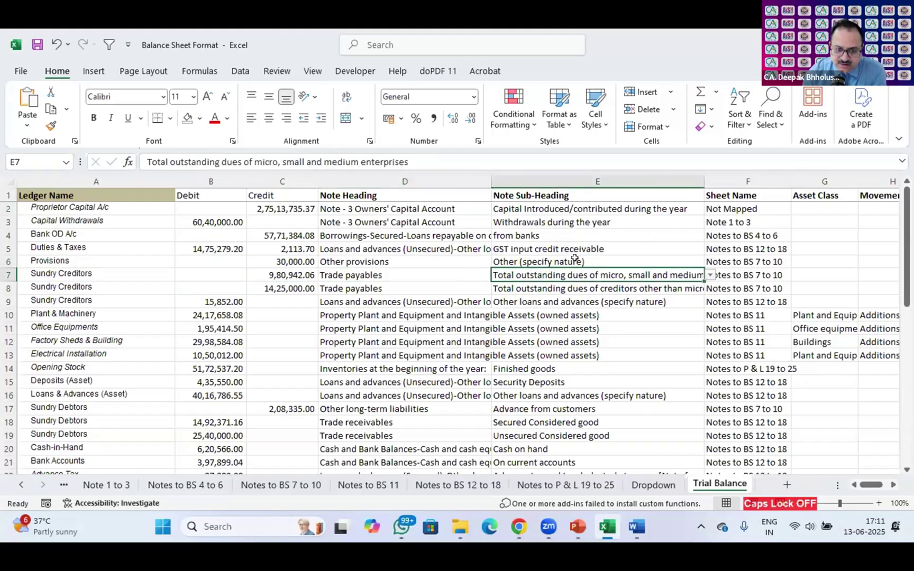
{"action": "left_click", "coordinate": [513, 253]}
{"action": "left_click", "coordinate": [406, 261]}
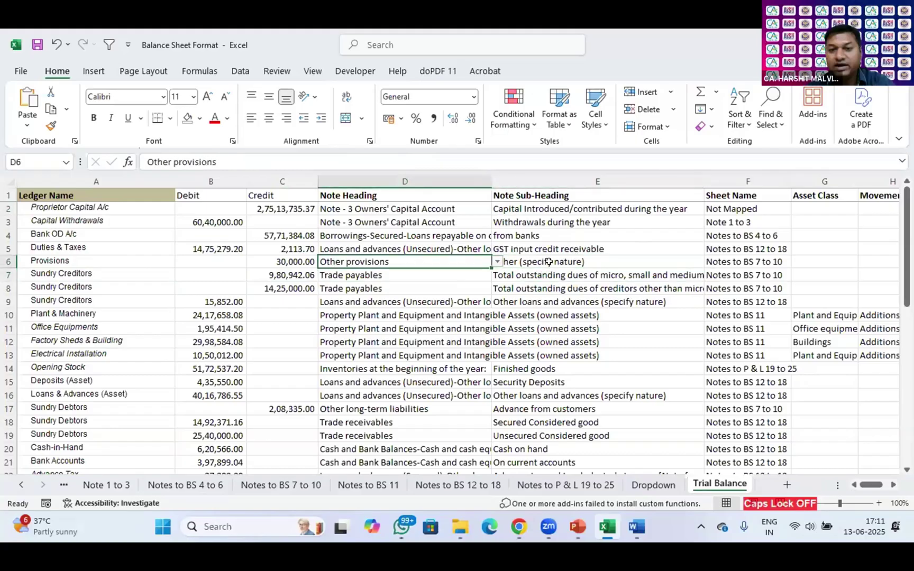
{"action": "left_click", "coordinate": [503, 261]}
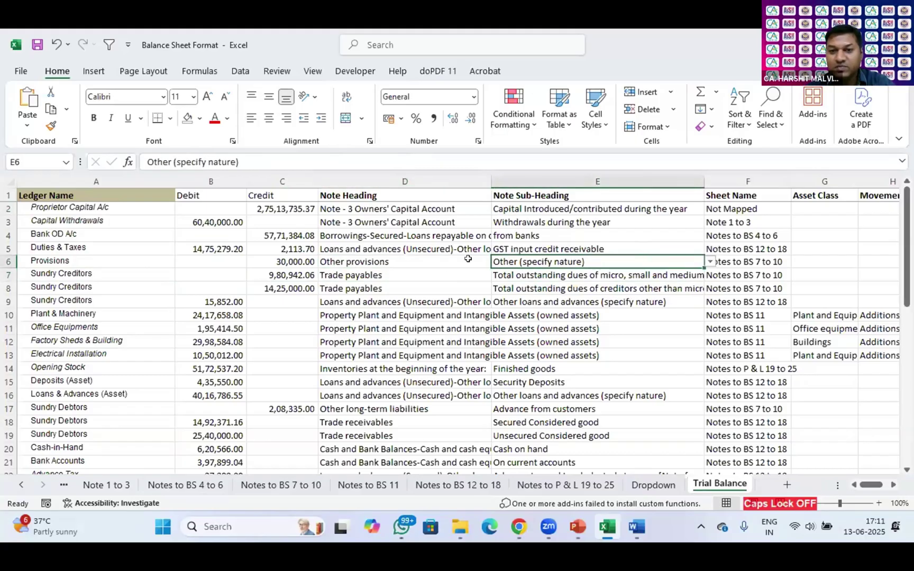
{"action": "left_click", "coordinate": [436, 262]}
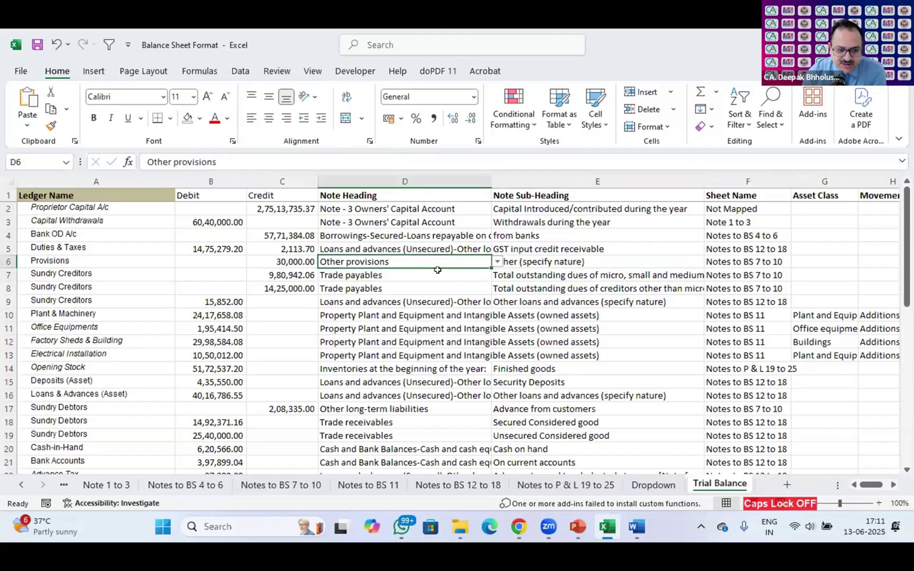
{"action": "left_click", "coordinate": [19, 485]}
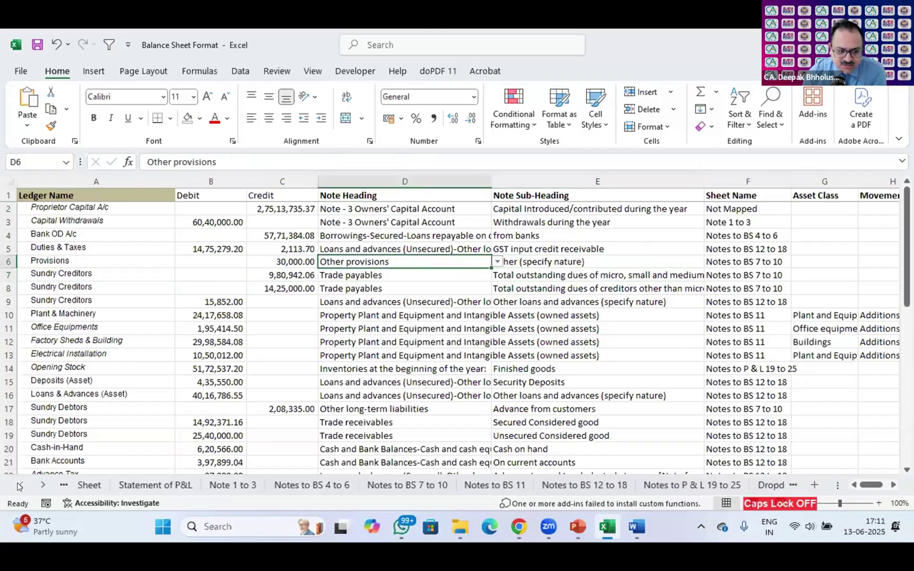
{"action": "left_click", "coordinate": [20, 485]}
Check the Balance Sheet's Note 8 Short-term provisions of 30,000, then open Note 1 to 3.
{"action": "left_click", "coordinate": [113, 485]}
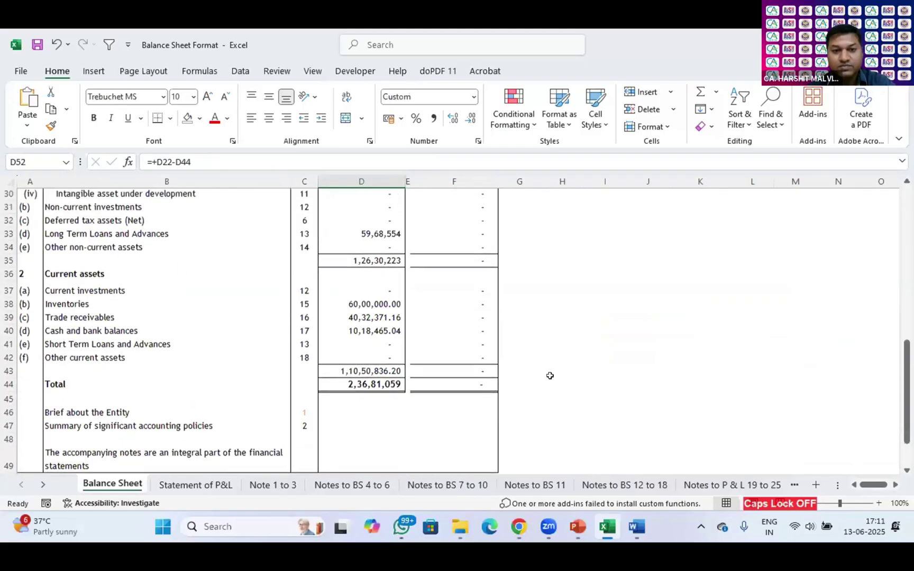
{"action": "scroll", "coordinate": [550, 376], "scroll_direction": "up", "scroll_amount": 8}
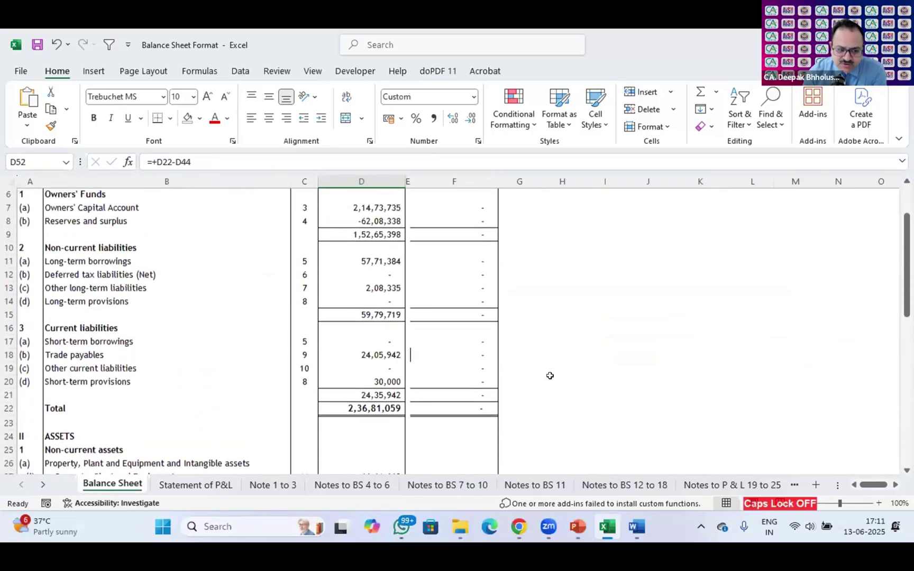
{"action": "scroll", "coordinate": [550, 375], "scroll_direction": "up", "scroll_amount": 1}
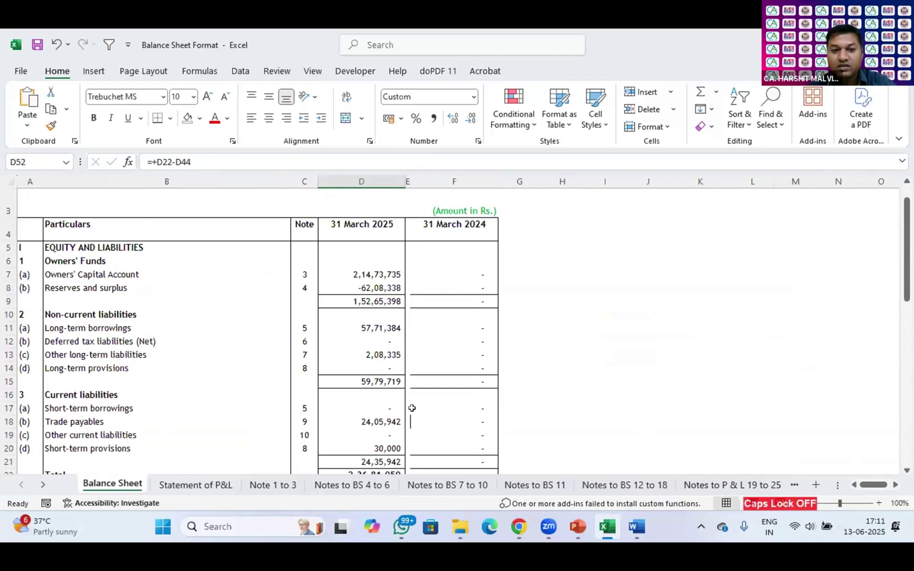
{"action": "left_click", "coordinate": [274, 486]}
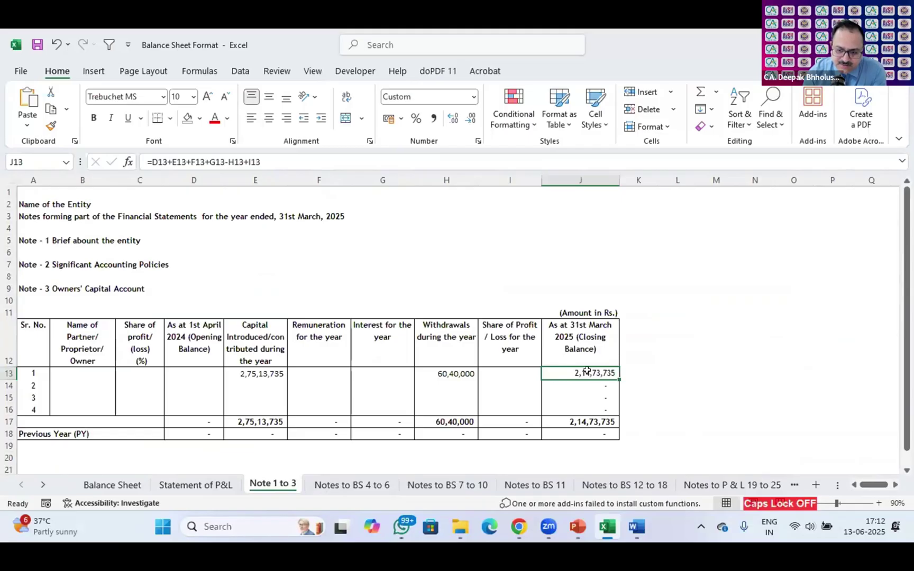
{"action": "left_click", "coordinate": [262, 373]}
{"action": "left_click", "coordinate": [447, 373]}
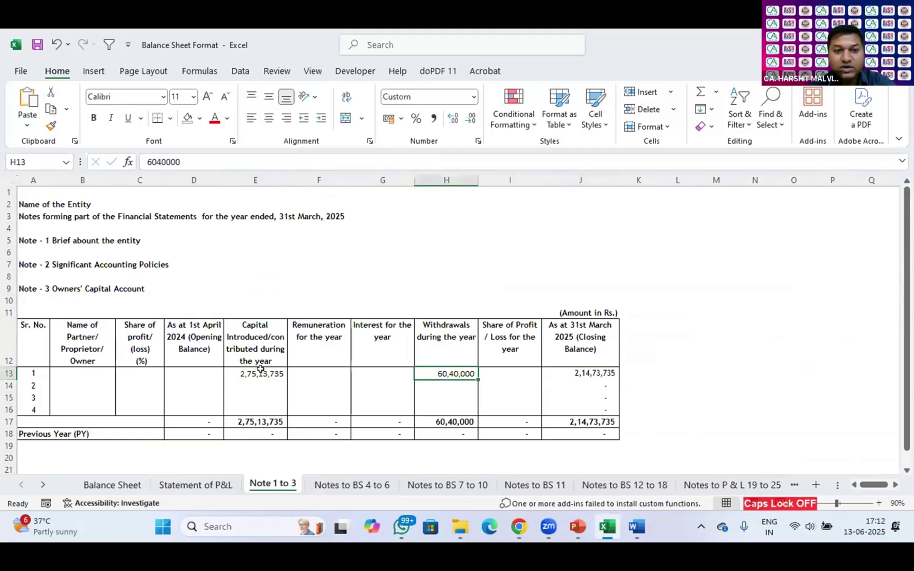
{"action": "left_click", "coordinate": [265, 373]}
{"action": "left_click", "coordinate": [435, 369]}
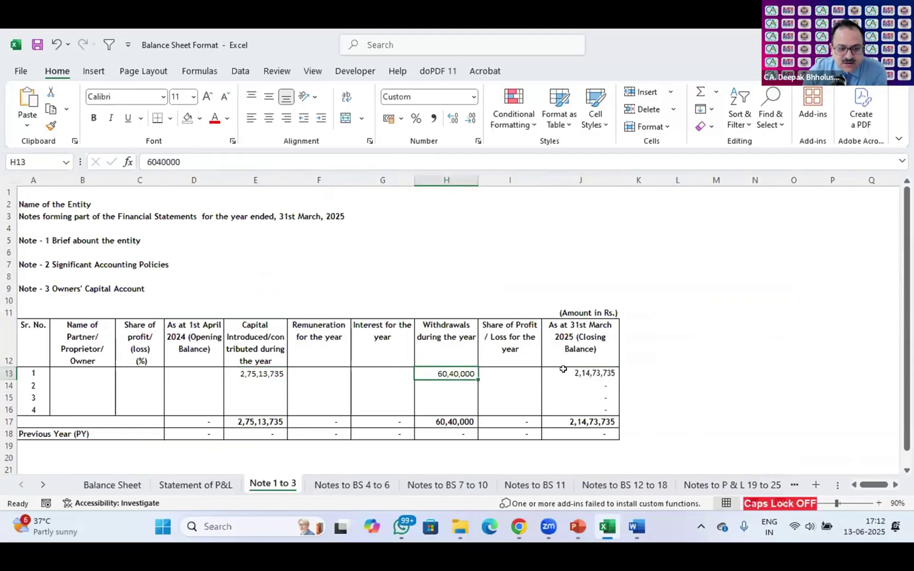
{"action": "left_click", "coordinate": [260, 370]}
{"action": "left_click", "coordinate": [447, 372]}
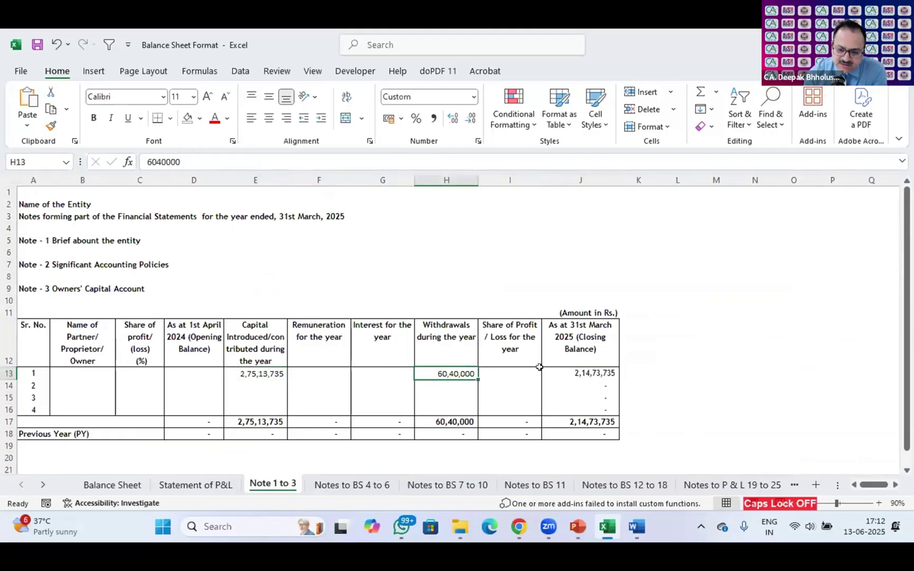
{"action": "left_click", "coordinate": [570, 370]}
{"action": "left_click", "coordinate": [259, 375]}
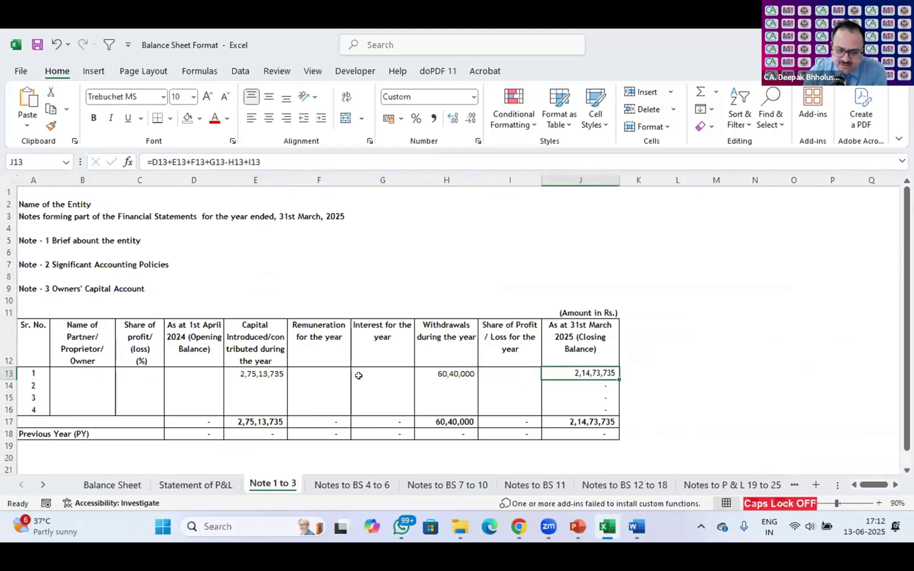
{"action": "left_click", "coordinate": [445, 376]}
{"action": "left_click", "coordinate": [240, 370]}
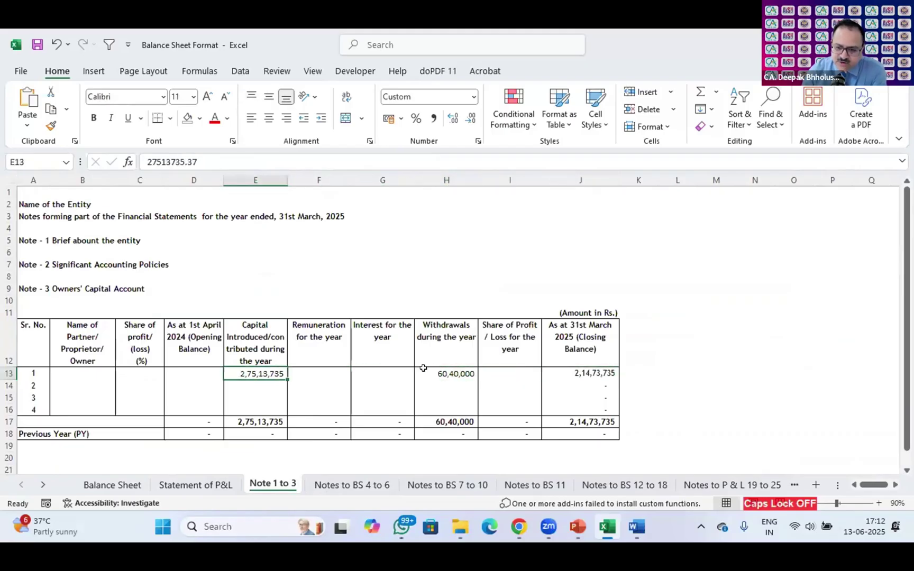
{"action": "left_click", "coordinate": [423, 370]}
{"action": "left_click", "coordinate": [250, 375]}
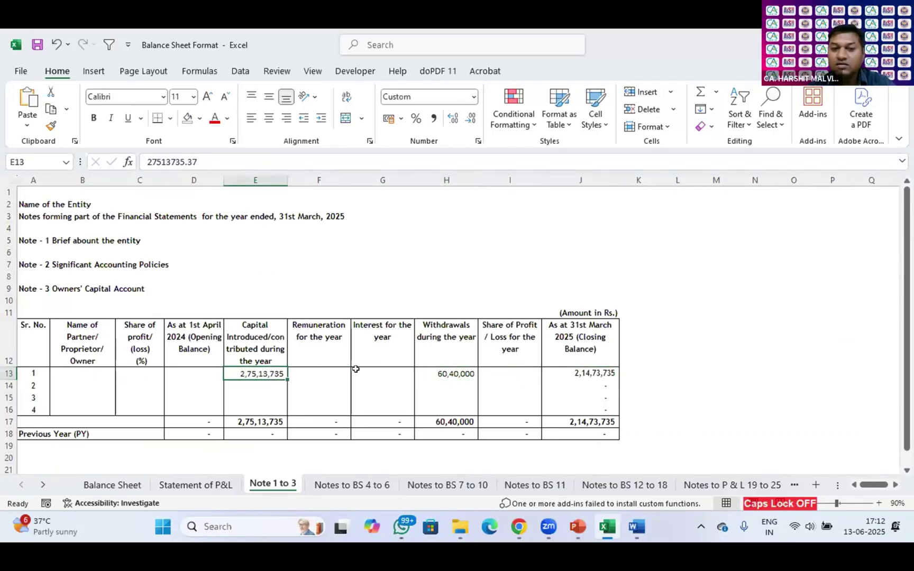
{"action": "left_click", "coordinate": [328, 369]}
{"action": "left_click", "coordinate": [389, 369]}
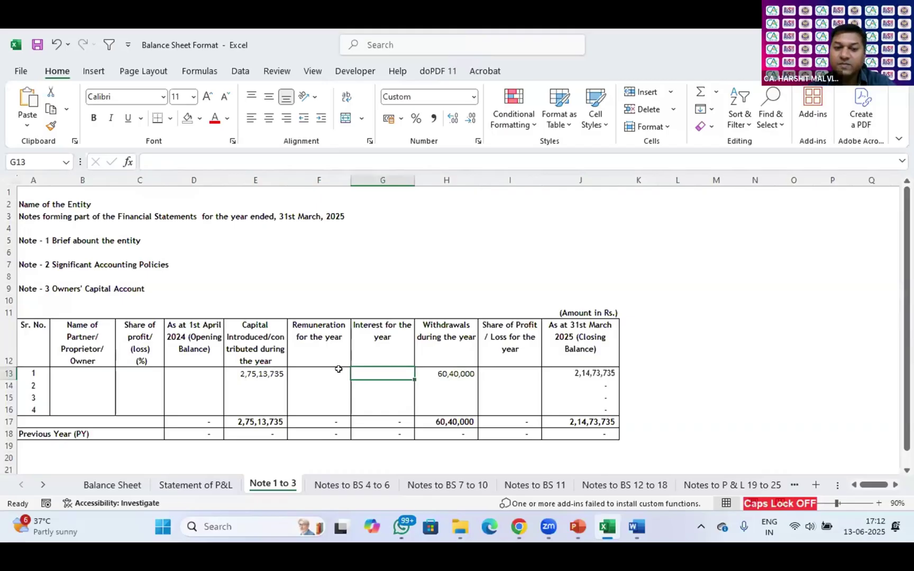
{"action": "left_click", "coordinate": [260, 375]}
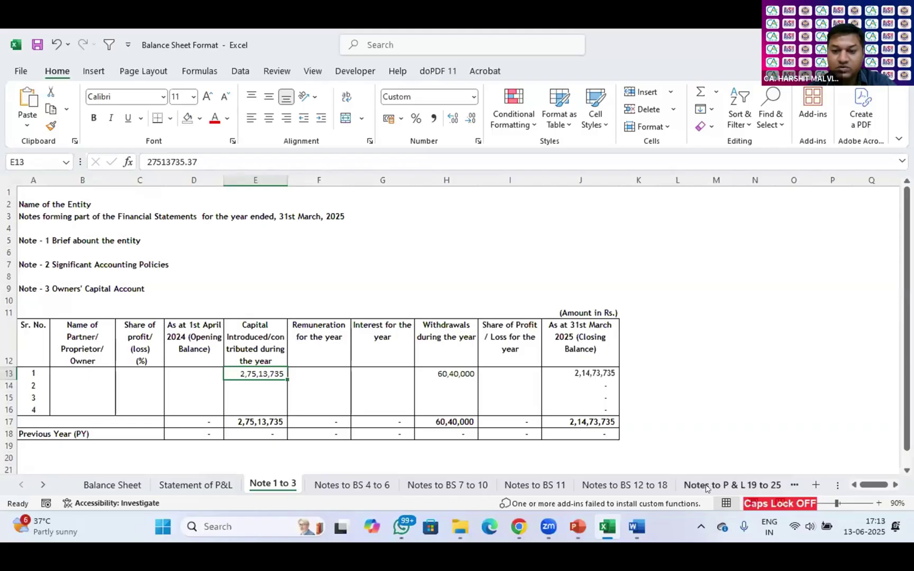
{"action": "left_click", "coordinate": [750, 486]}
{"action": "left_click", "coordinate": [754, 485]}
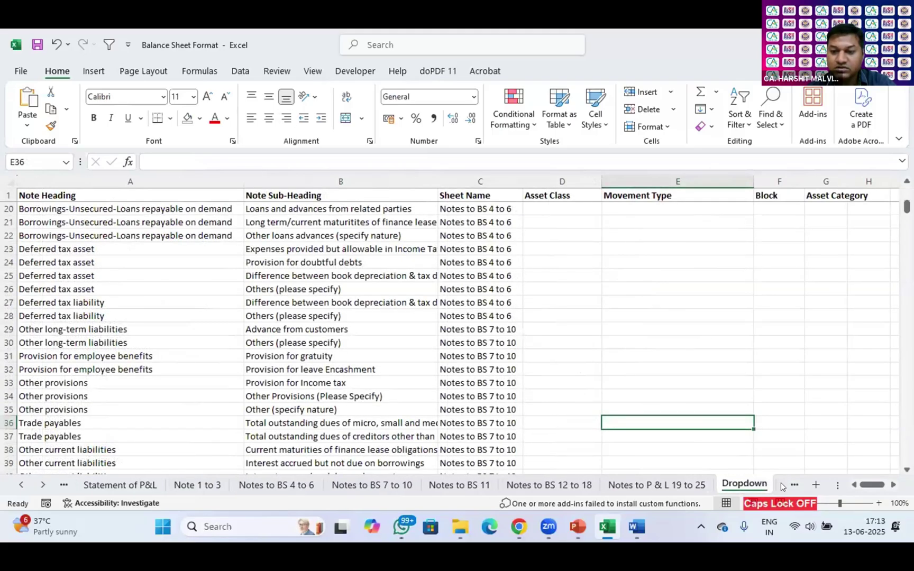
{"action": "left_click", "coordinate": [781, 483]}
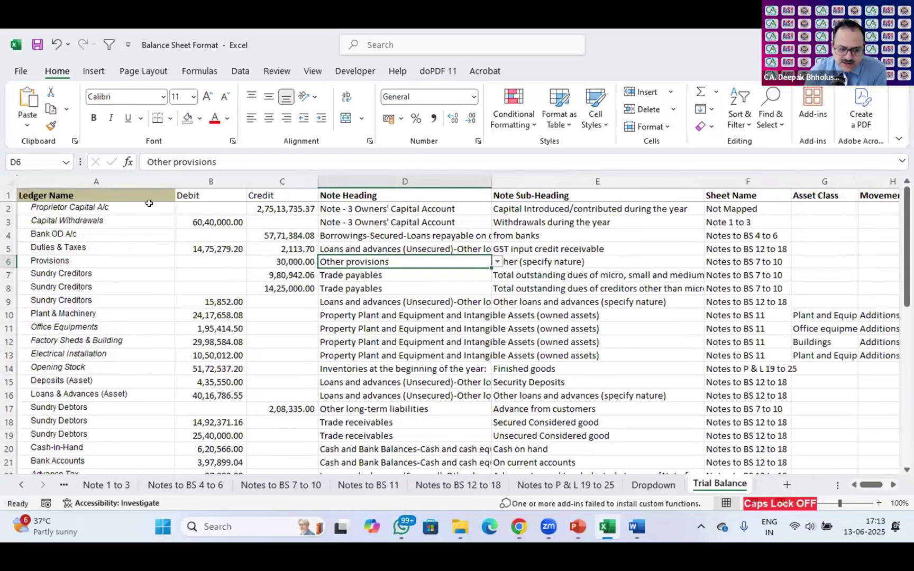
{"action": "left_click", "coordinate": [106, 207]}
{"action": "left_click", "coordinate": [263, 206]}
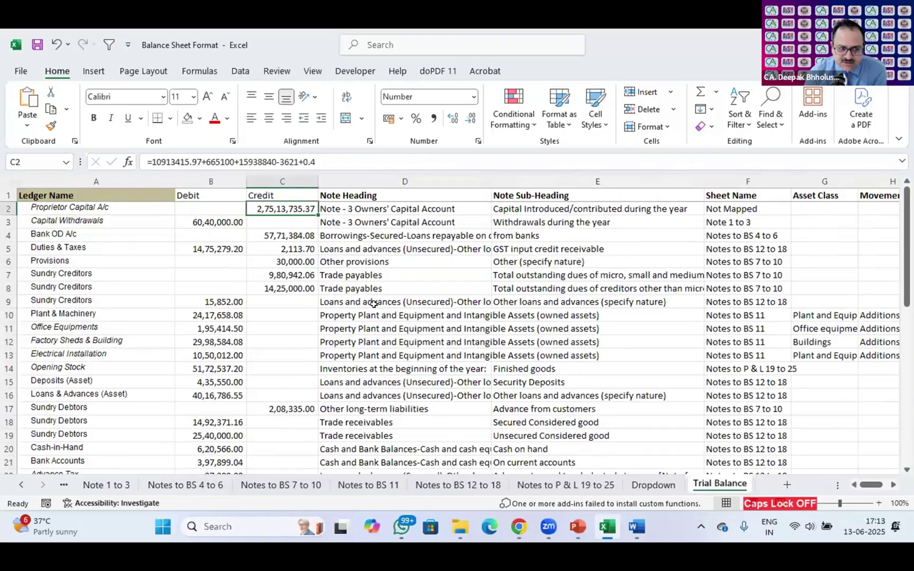
{"action": "left_click", "coordinate": [106, 485]}
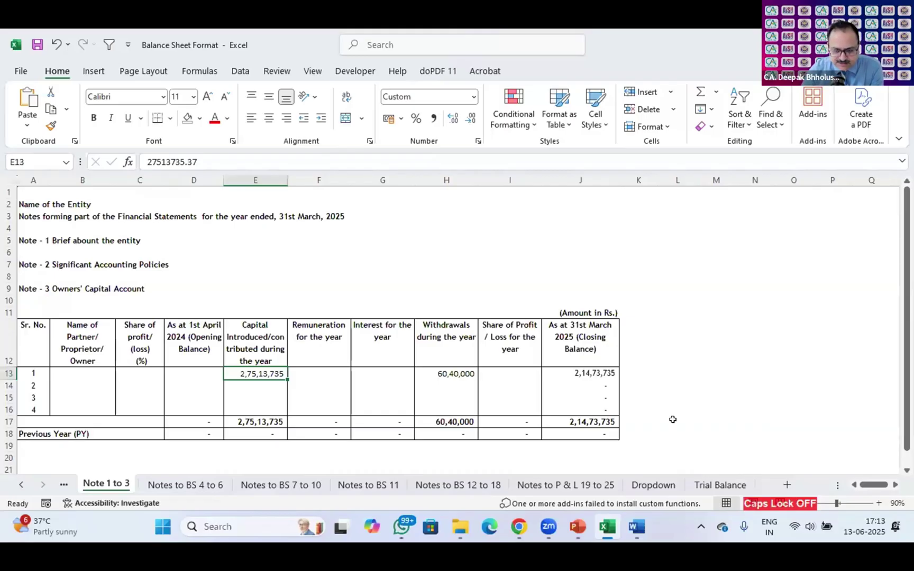
{"action": "left_click", "coordinate": [654, 485]}
{"action": "scroll", "coordinate": [559, 395], "scroll_direction": "up", "scroll_amount": 6}
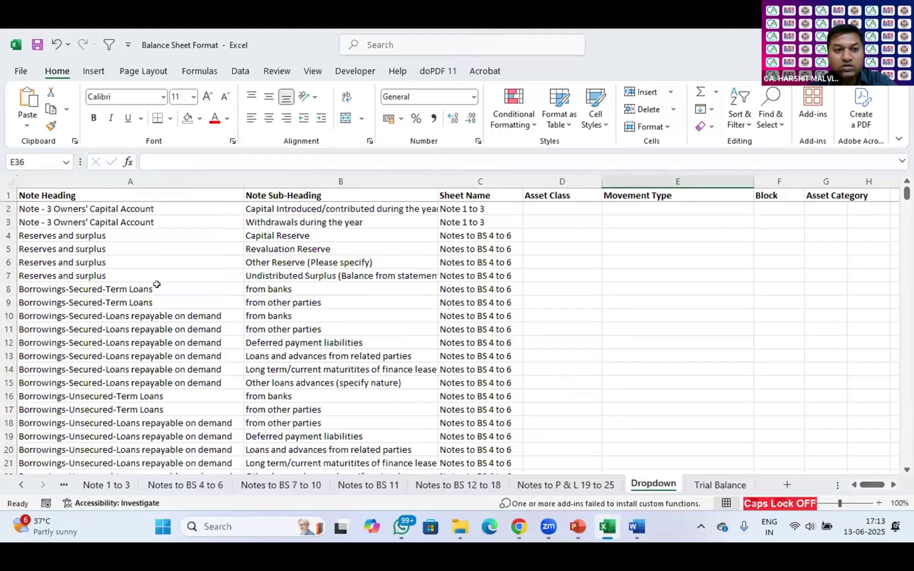
{"action": "left_click", "coordinate": [111, 229]}
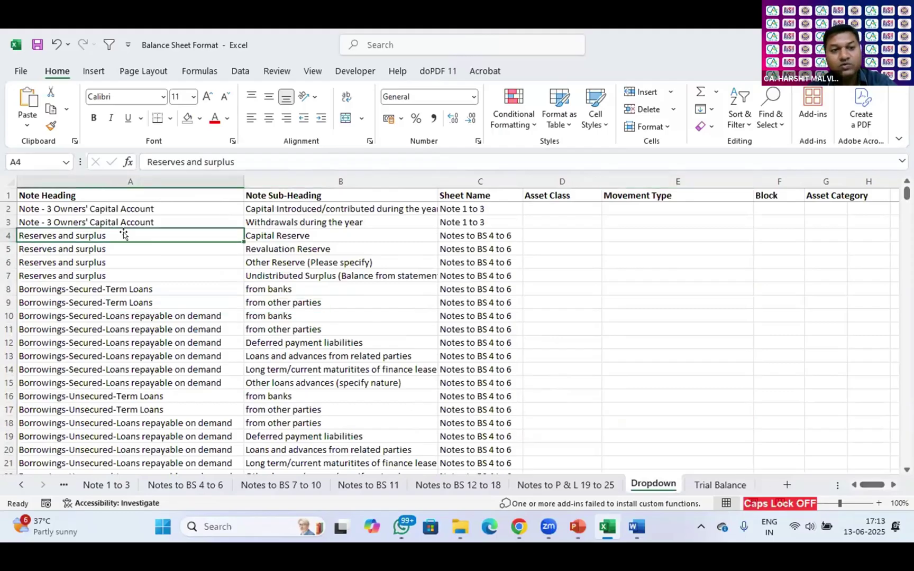
{"action": "left_click", "coordinate": [77, 209]}
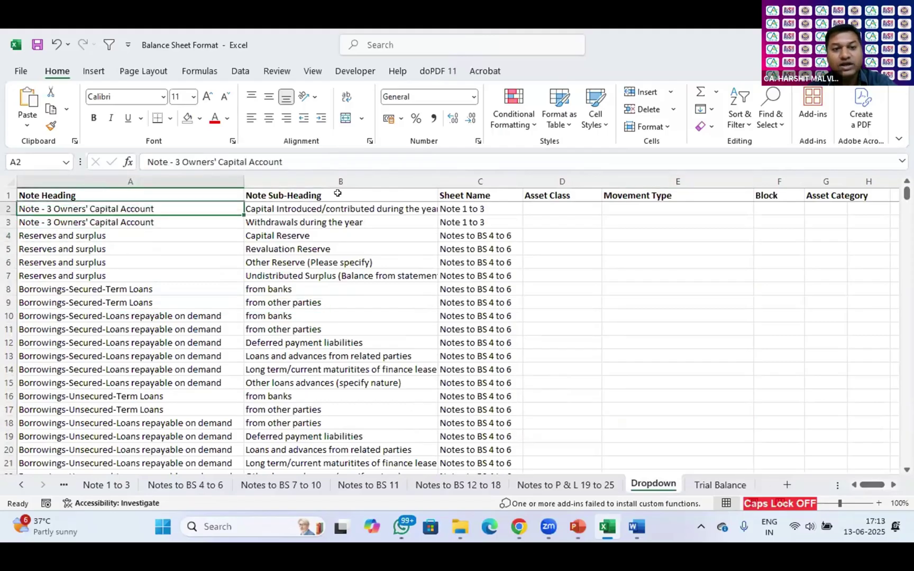
{"action": "left_click", "coordinate": [292, 208]}
{"action": "left_click", "coordinate": [109, 485]}
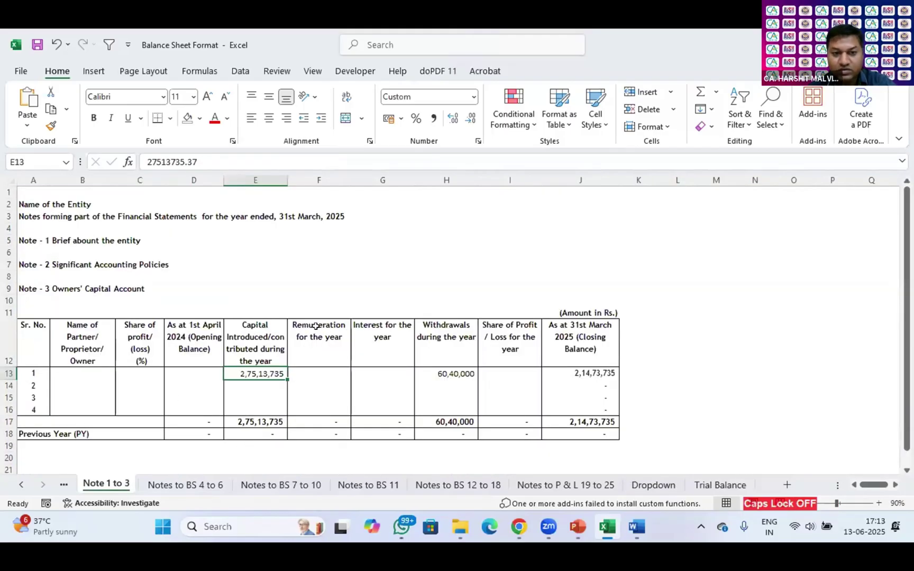
{"action": "left_click", "coordinate": [341, 332]}
{"action": "left_click", "coordinate": [384, 334]}
{"action": "left_click", "coordinate": [447, 339]}
{"action": "left_click", "coordinate": [494, 335]}
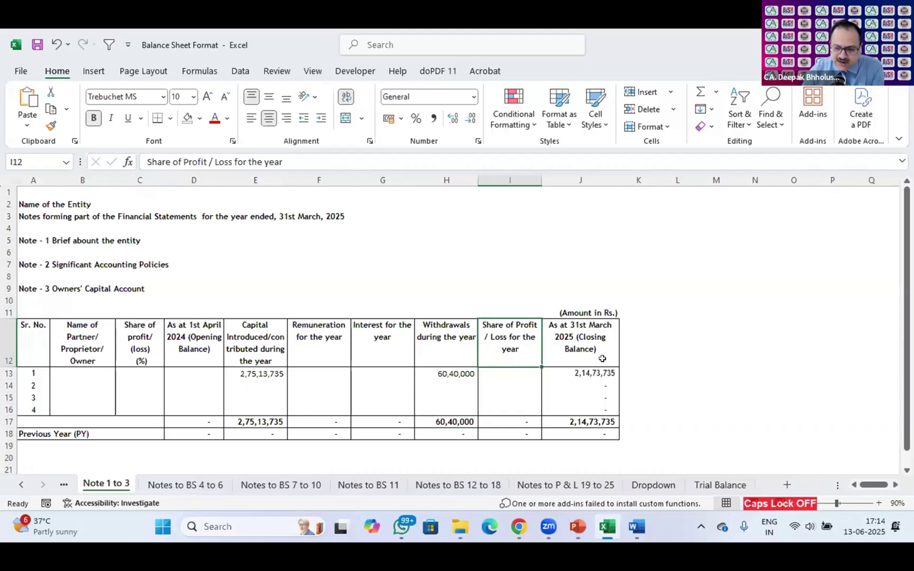
{"action": "left_click", "coordinate": [565, 370]}
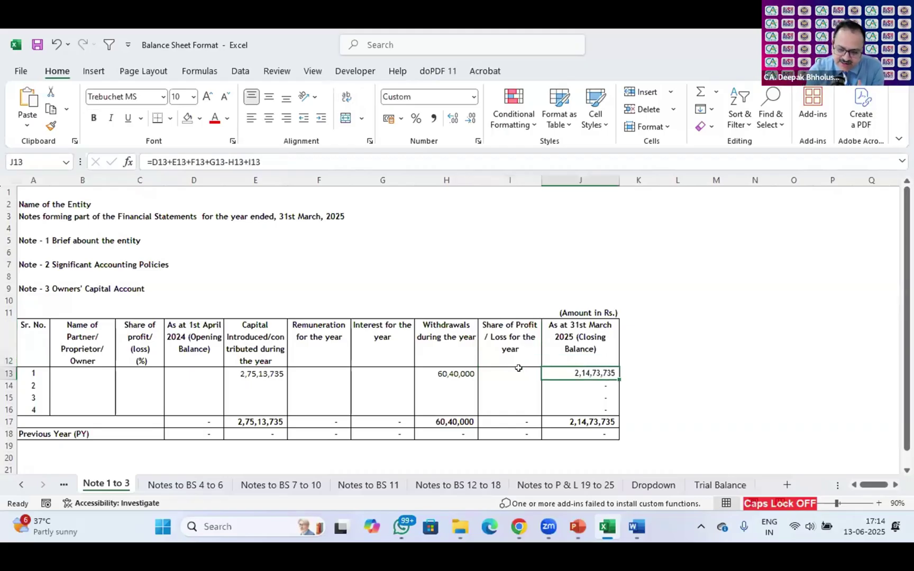
{"action": "left_click", "coordinate": [486, 374]}
{"action": "left_click", "coordinate": [431, 374]}
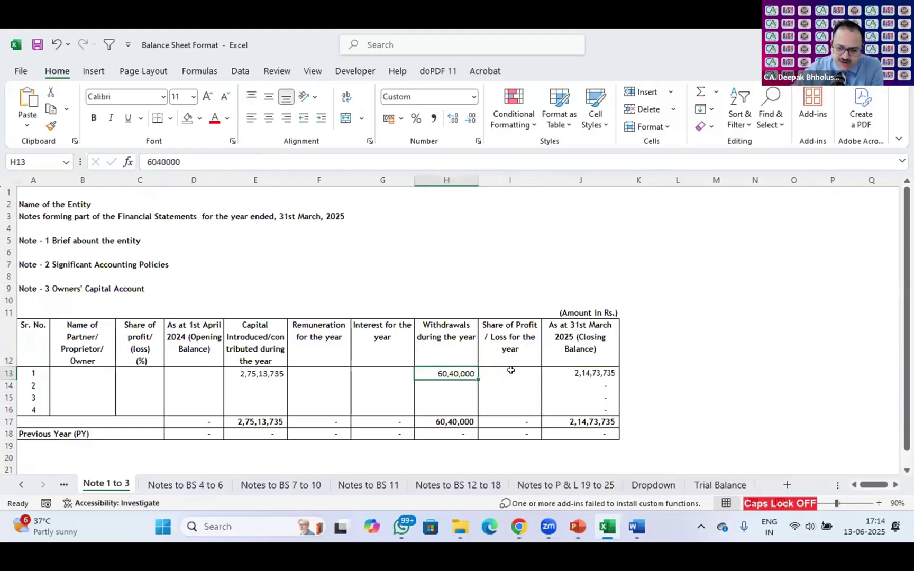
{"action": "left_click", "coordinate": [511, 371]}
{"action": "left_click", "coordinate": [546, 372]}
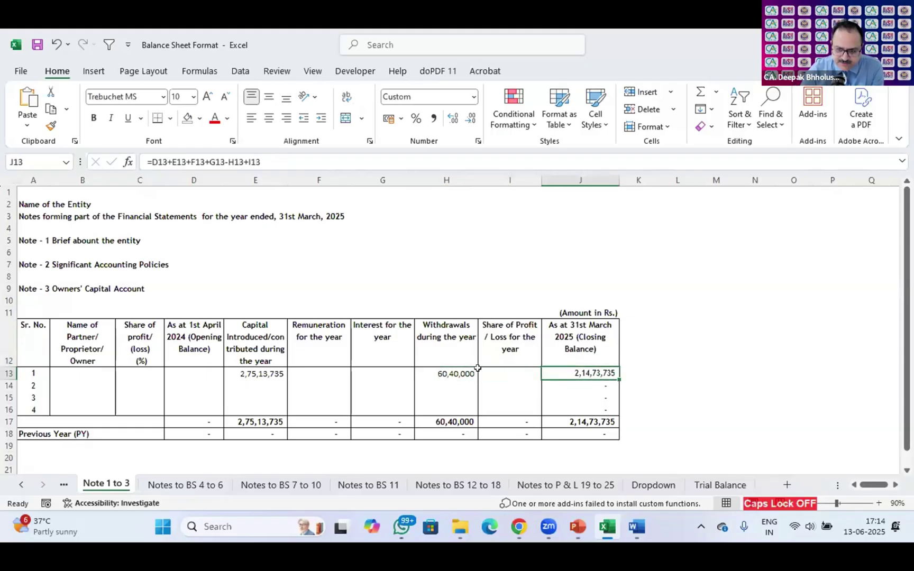
{"action": "left_click", "coordinate": [502, 369]}
{"action": "left_click", "coordinate": [438, 369]}
{"action": "left_click", "coordinate": [390, 369]}
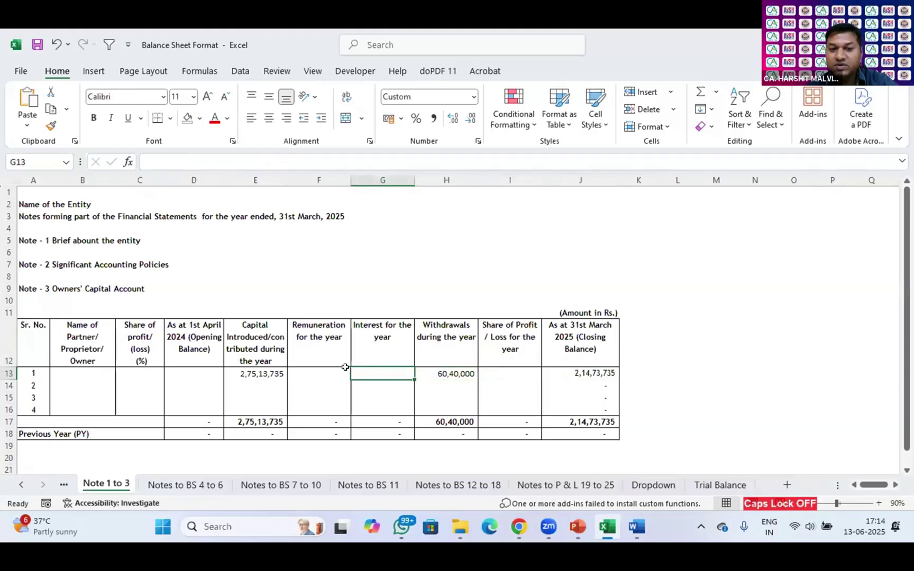
{"action": "left_click", "coordinate": [328, 371]}
{"action": "left_click", "coordinate": [410, 376]}
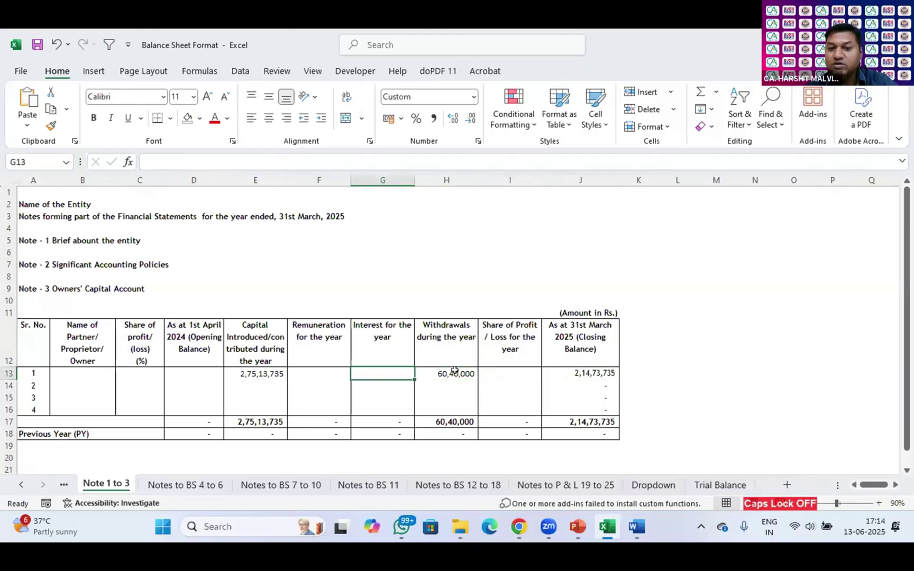